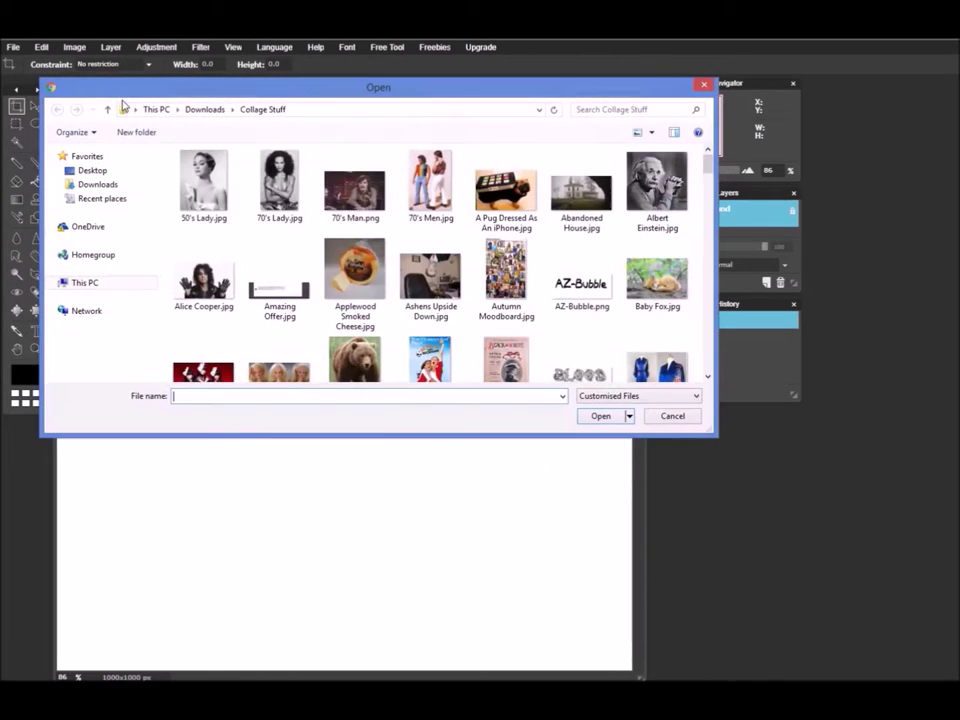
- Open Alice Cooper.jpg as a layer and drag it left so his face sits centred
click(199, 277)
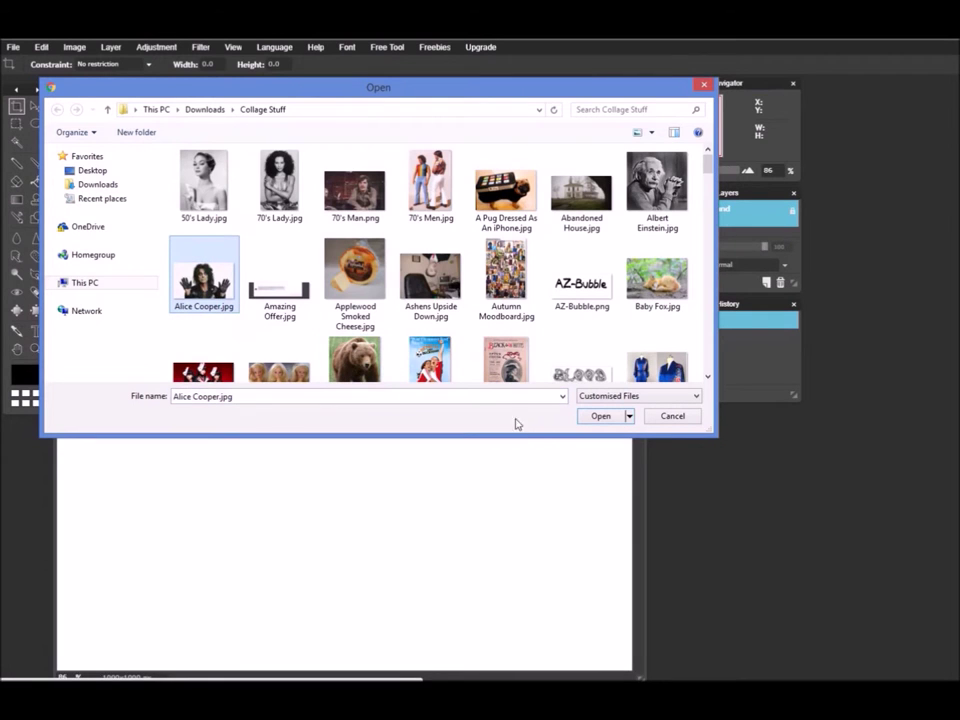
click(601, 416)
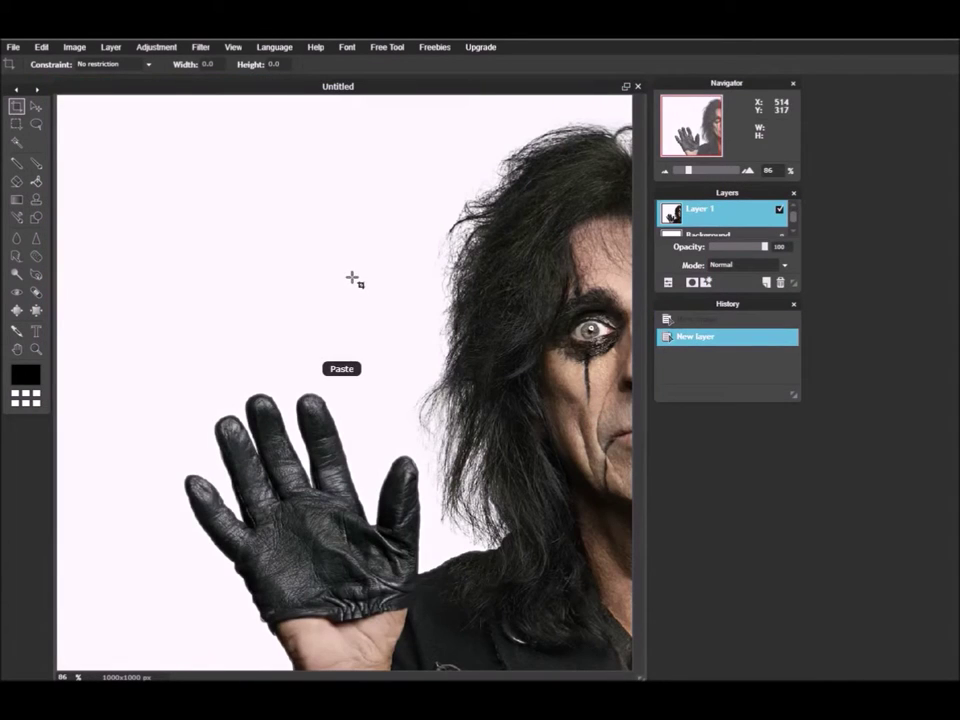
click(38, 108)
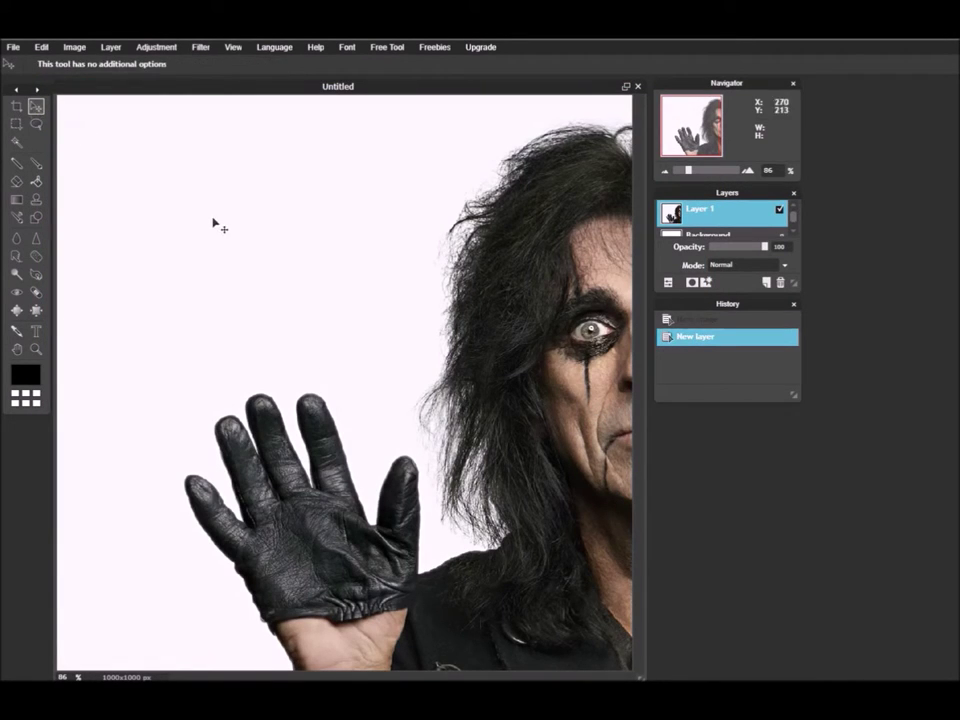
drag(558, 370, 268, 367)
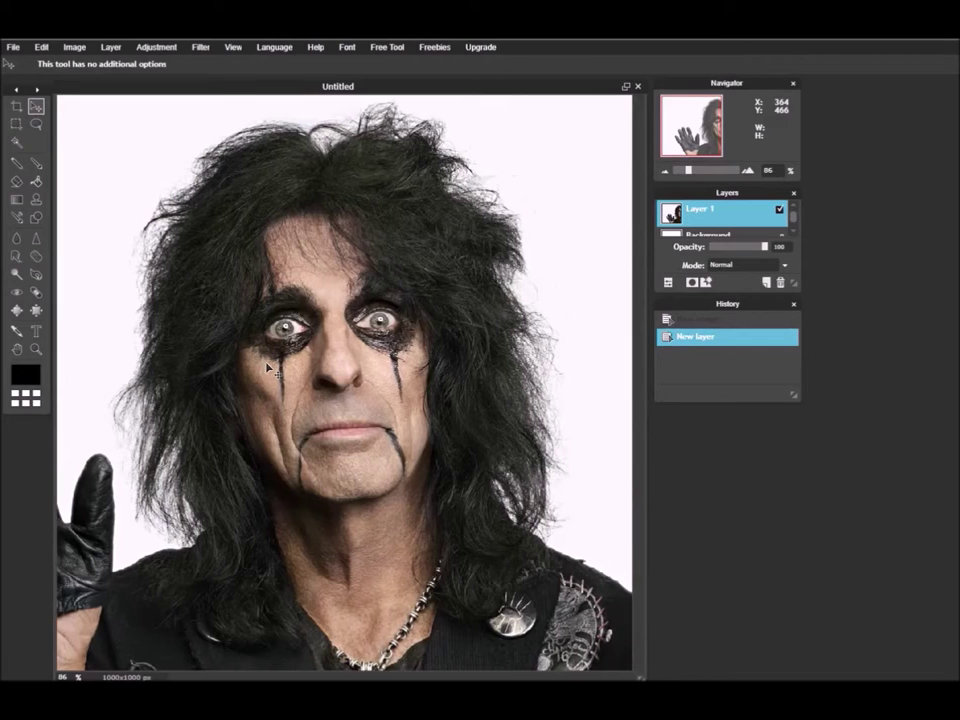
drag(269, 367, 269, 366)
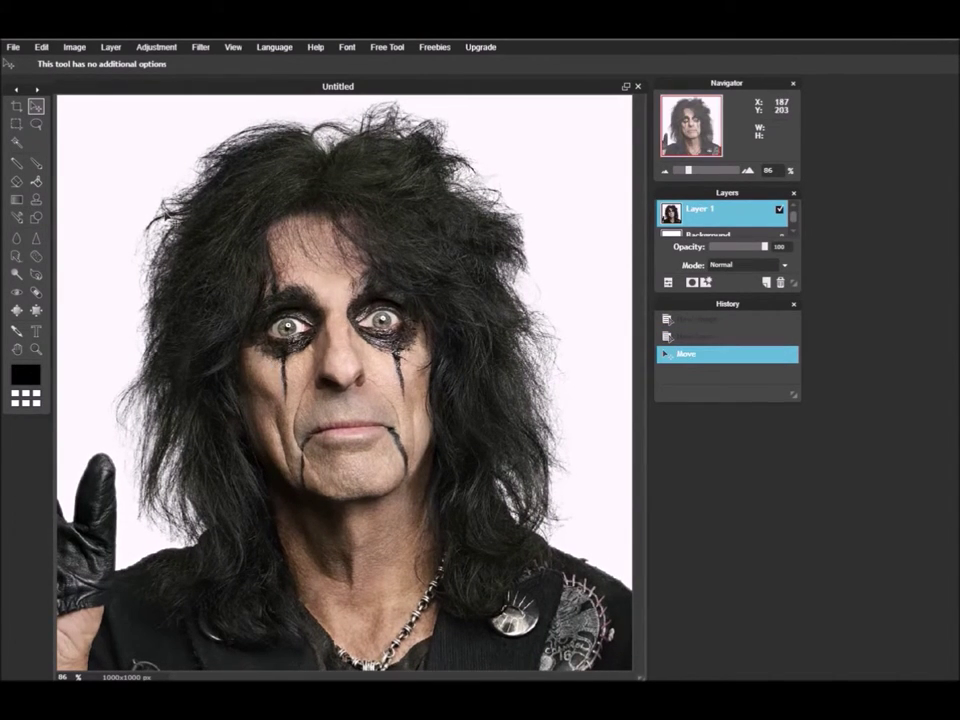
click(110, 47)
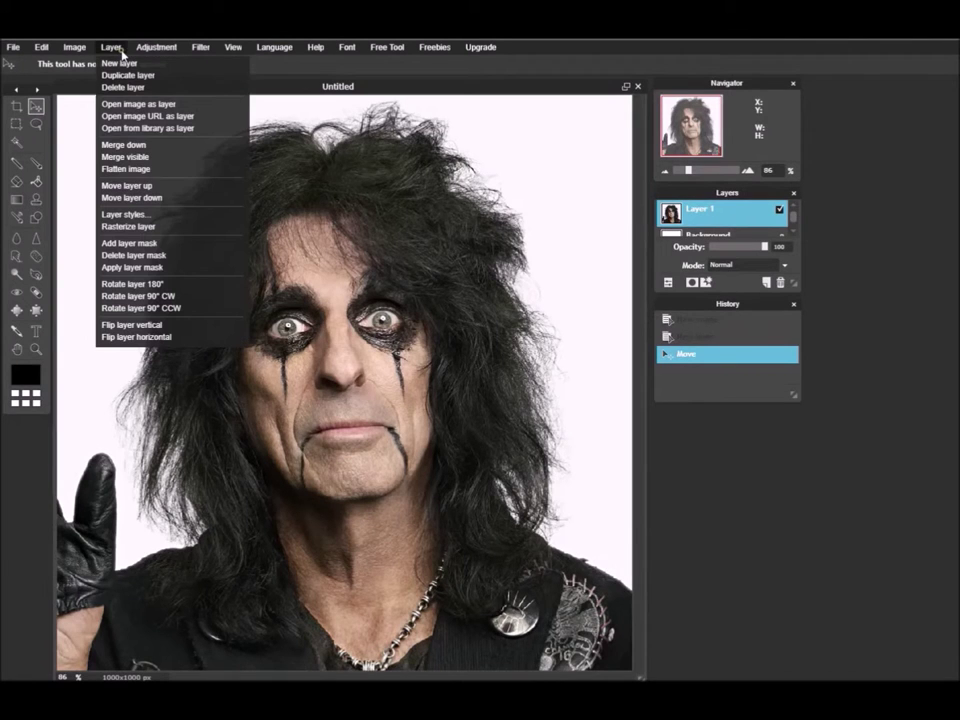
- Open Dolls House Style Kitchen.jpg as a new layer
click(153, 106)
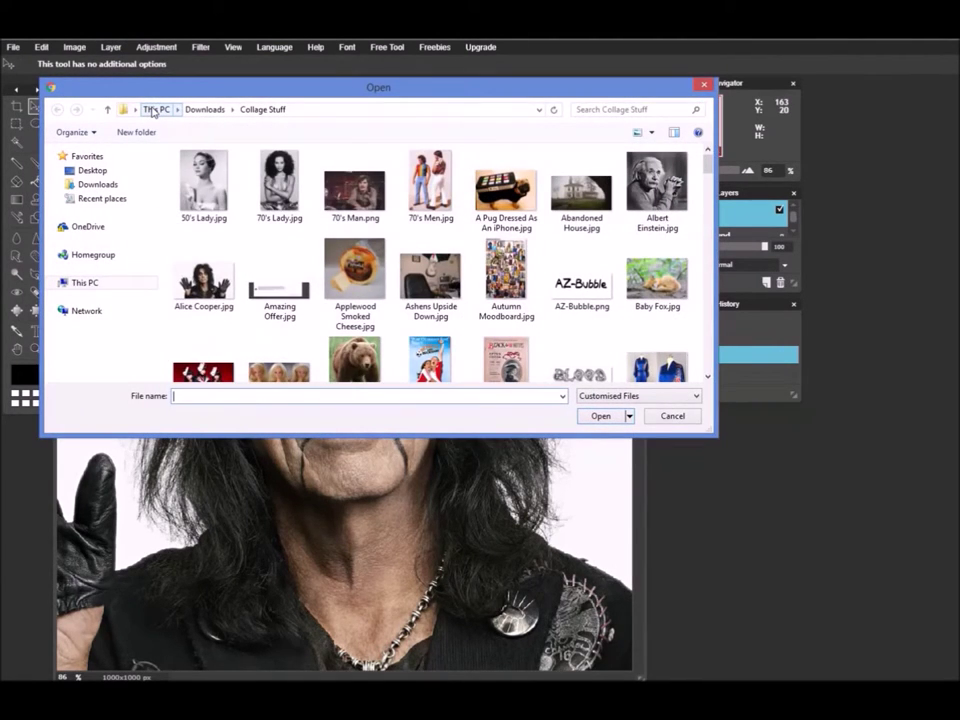
text(D)
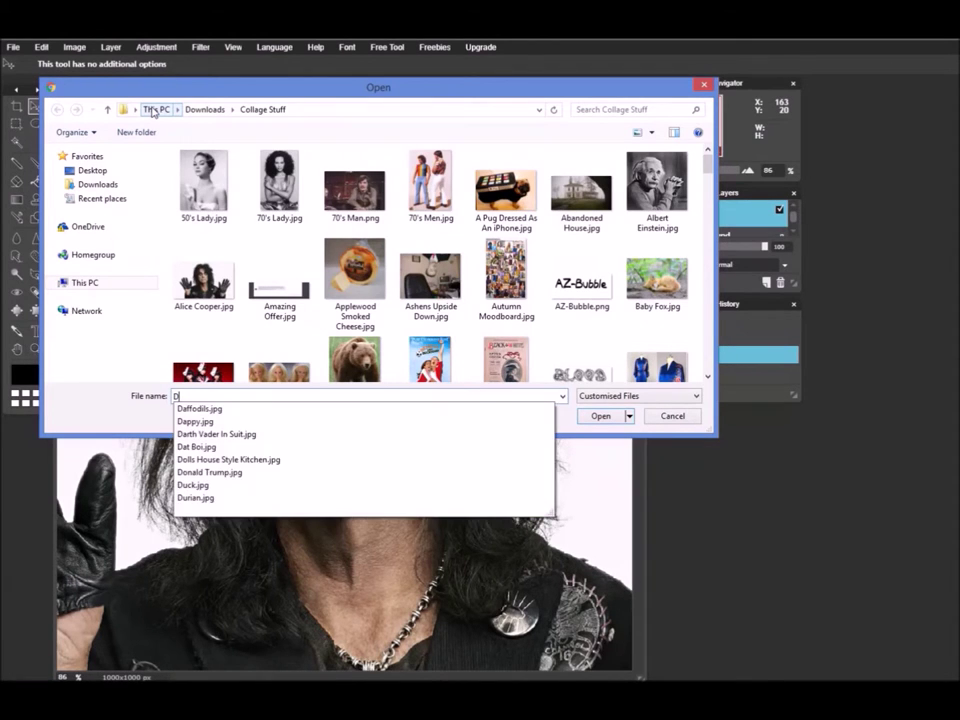
text(o)
key(Down)
key(Return)
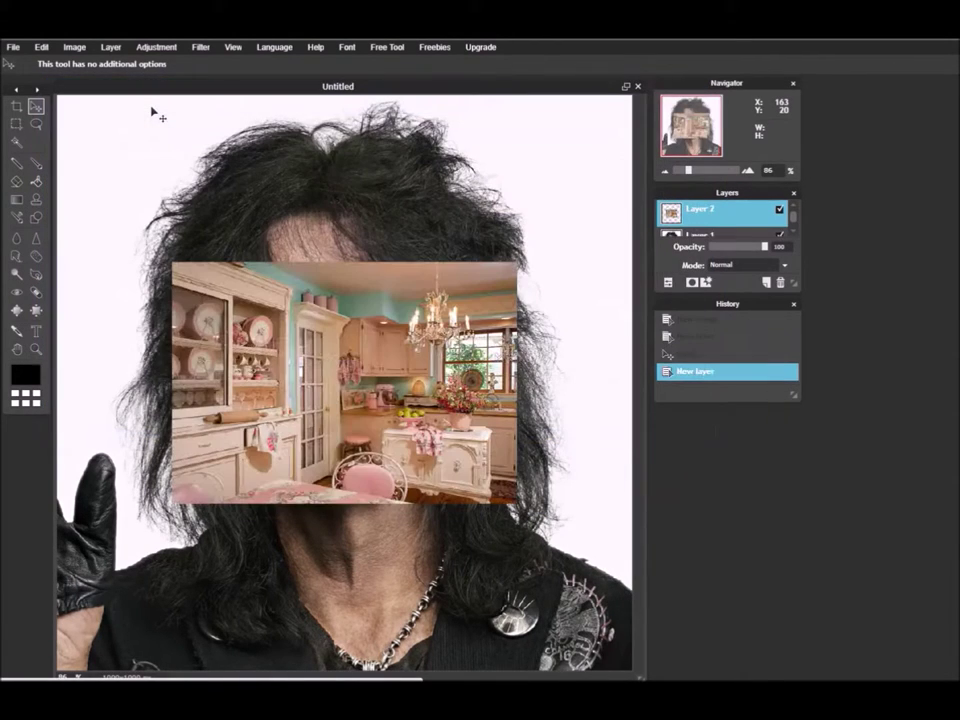
- Free-transform the kitchen image to stretch over the whole canvas and apply it
click(41, 46)
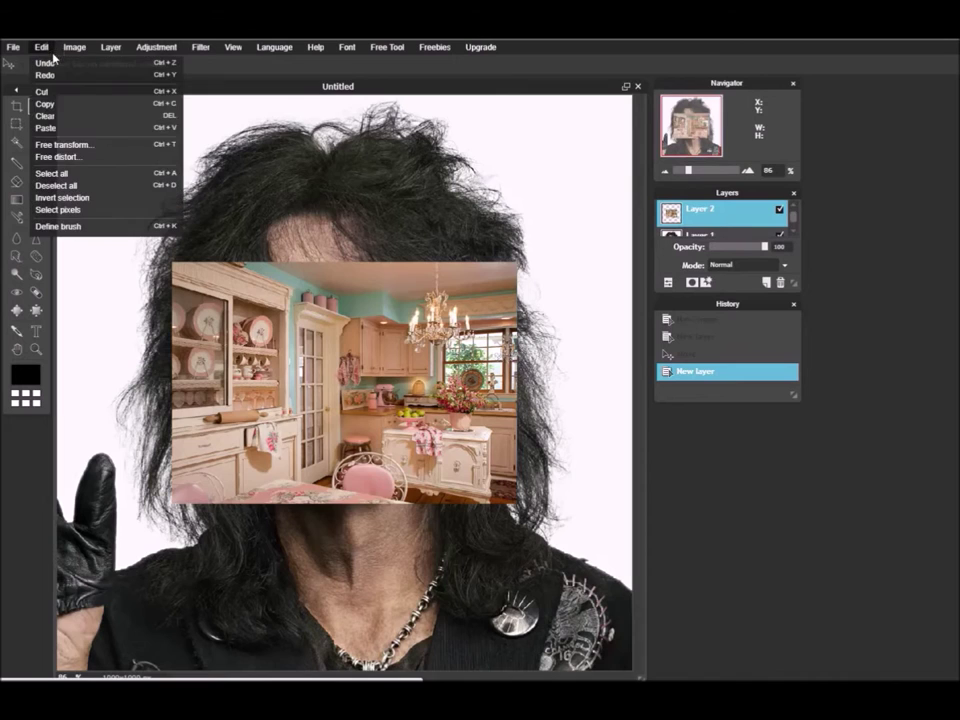
click(86, 146)
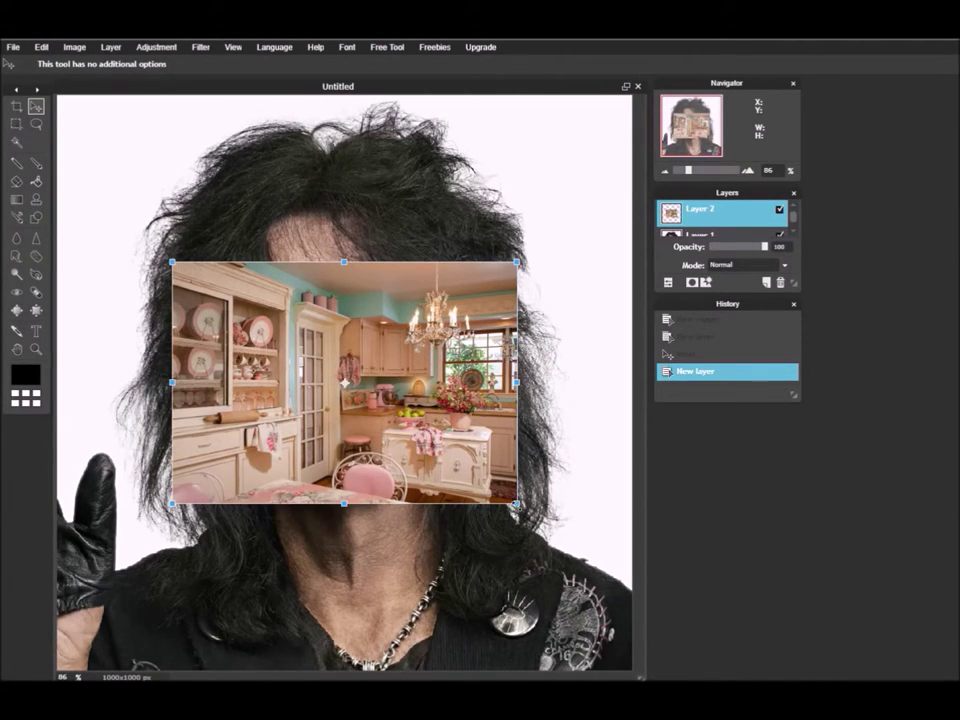
drag(517, 506, 784, 675)
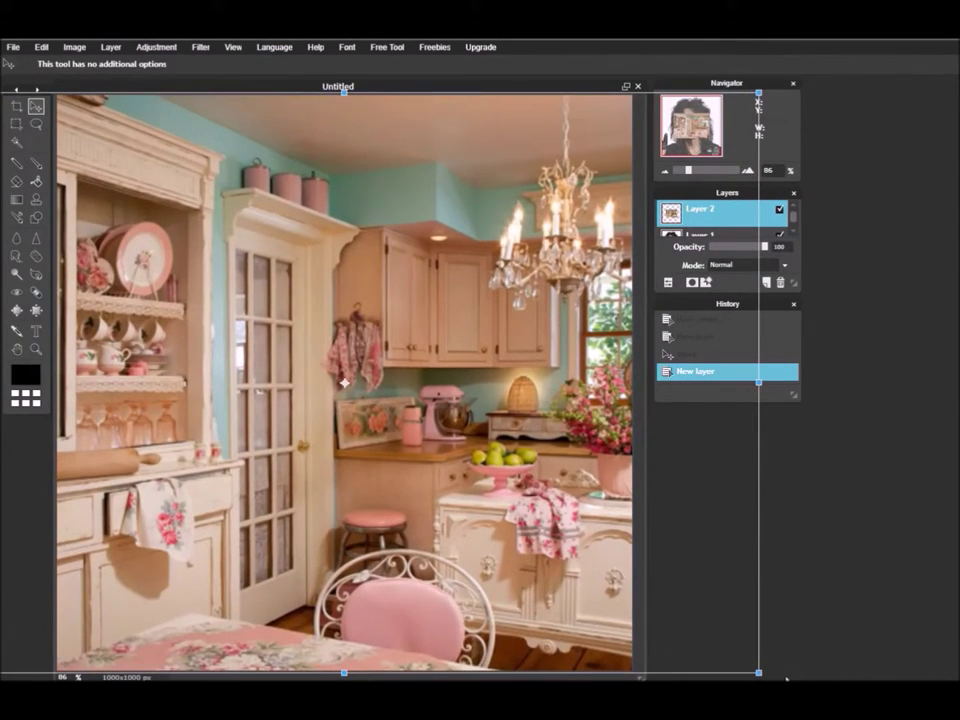
click(585, 438)
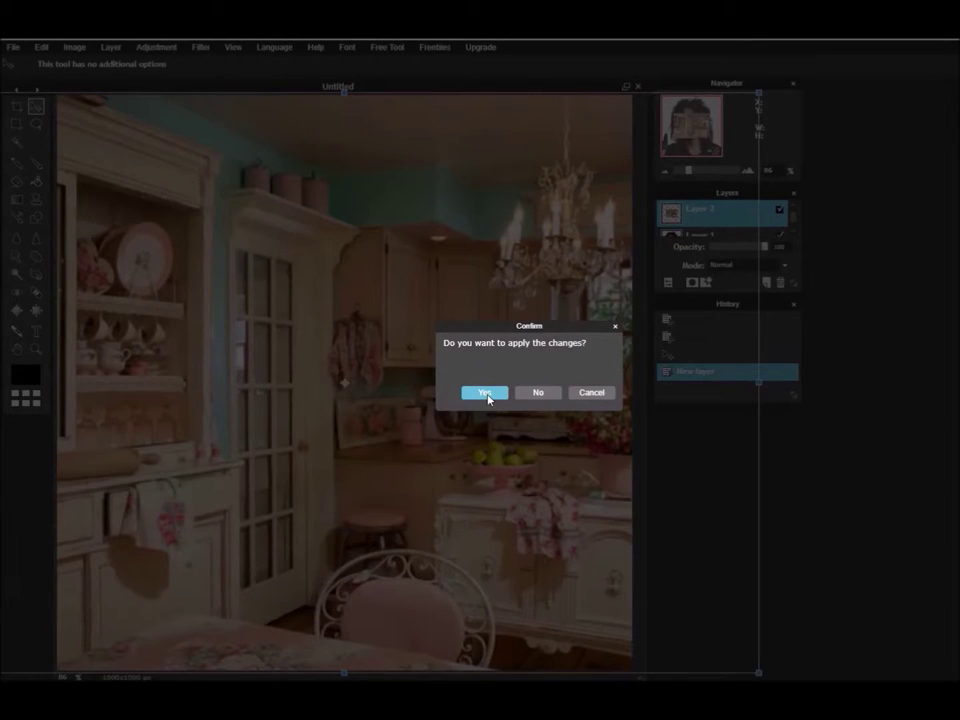
click(486, 394)
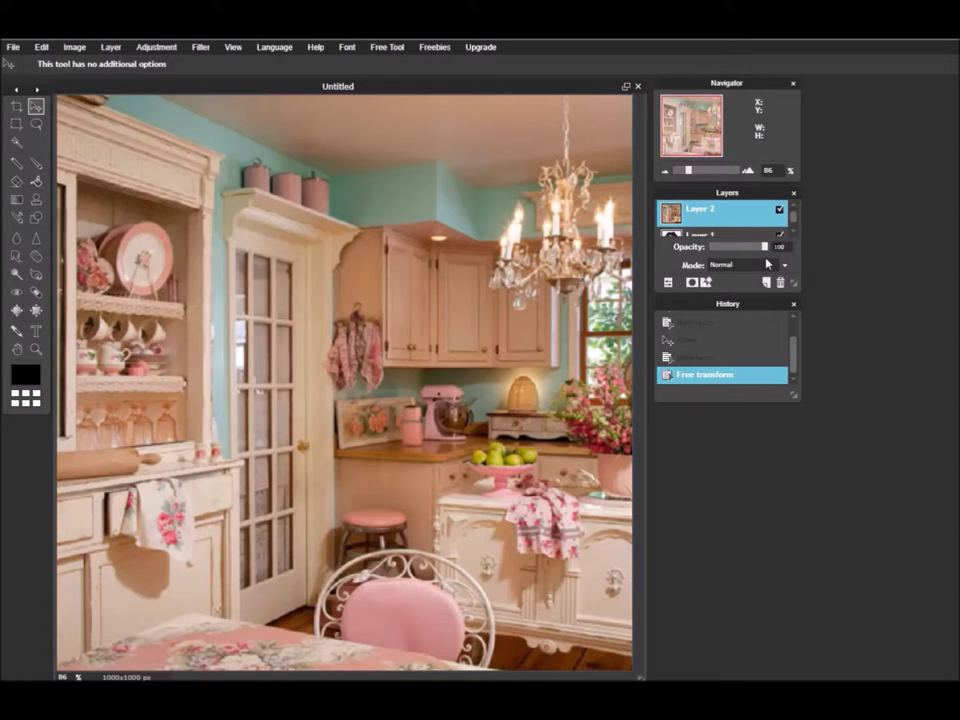
- Set the kitchen layer to about 80 opacity in Hardlight blend mode
drag(781, 248, 768, 263)
click(779, 266)
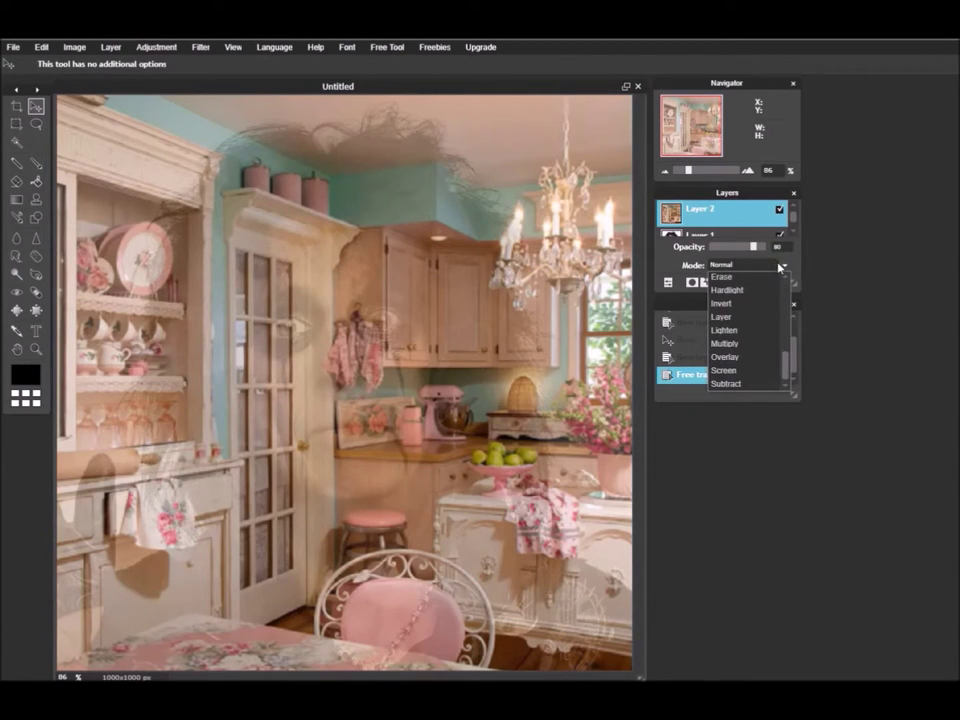
click(762, 288)
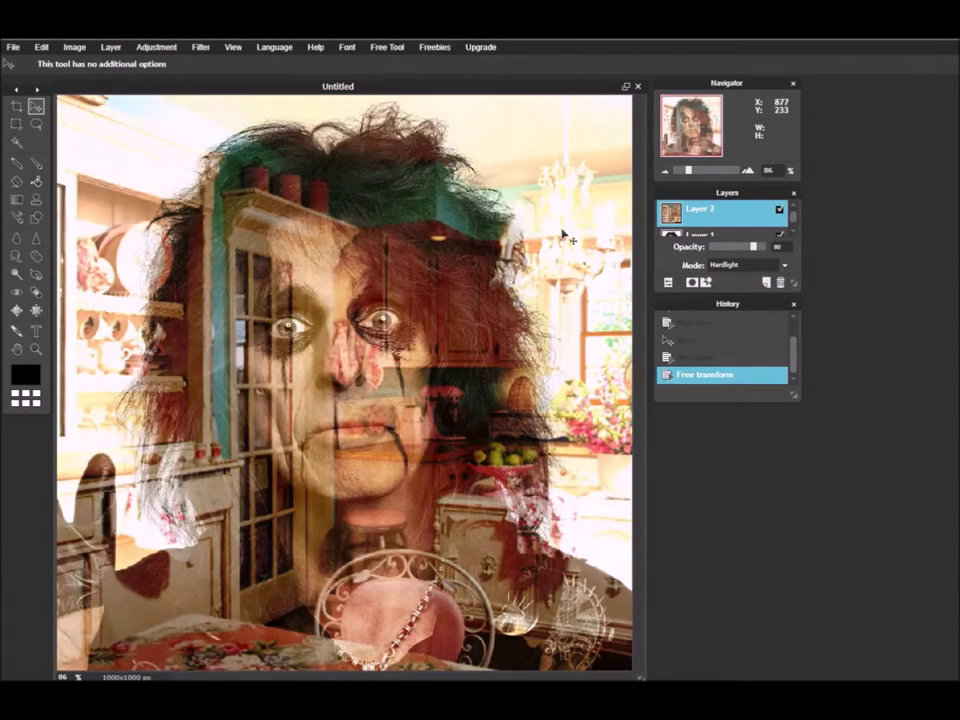
- Open The Kiss Of Death image as a new layer
click(111, 47)
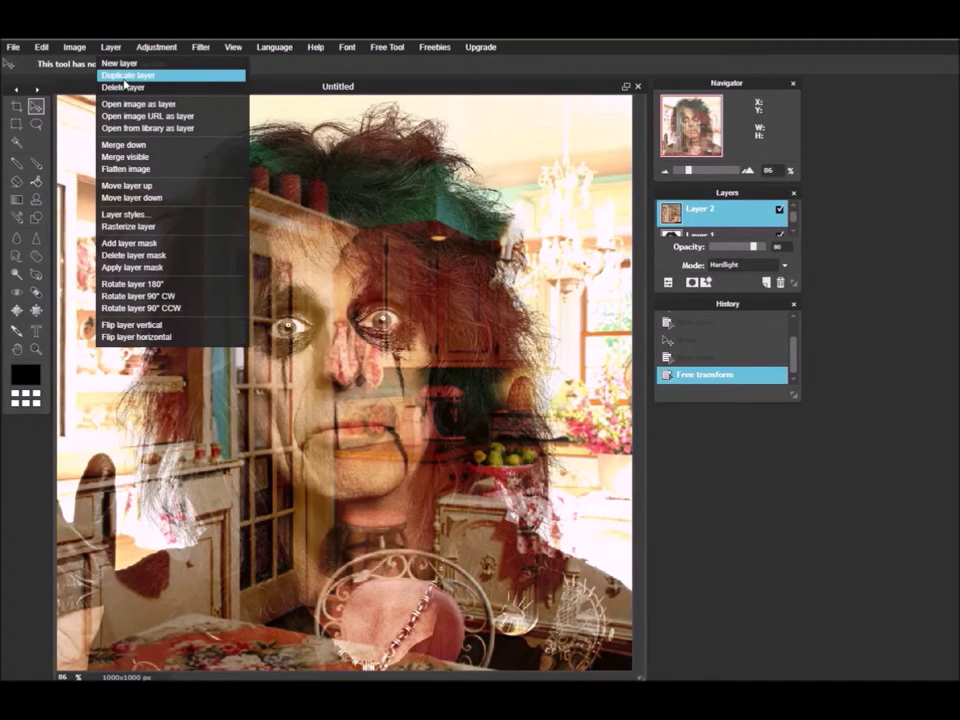
click(148, 105)
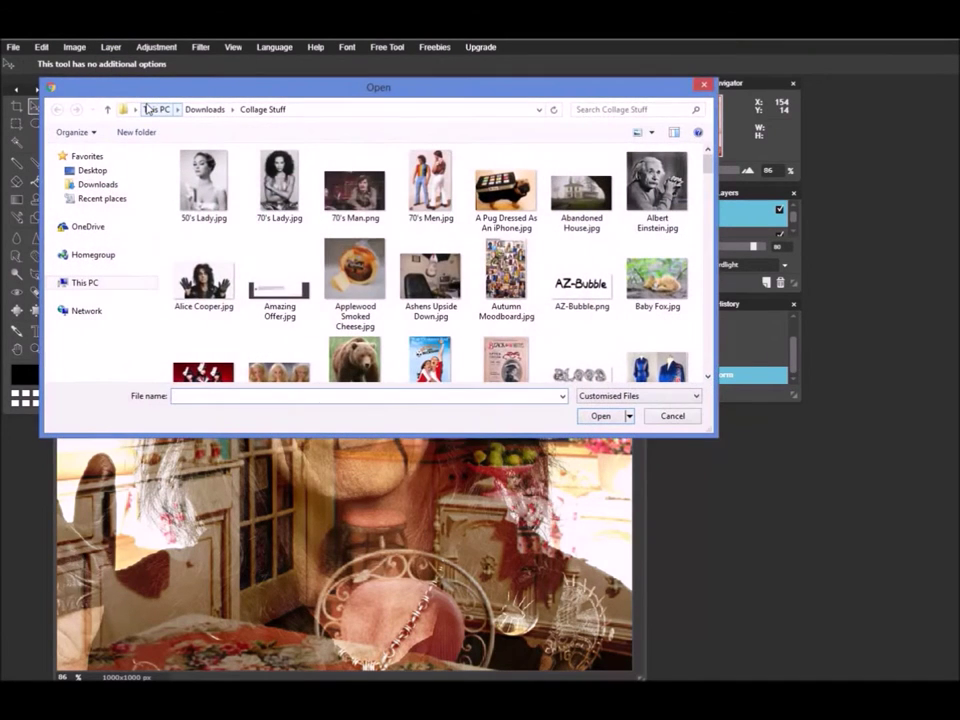
text(The)
key(Down)
key(Down)
key(Down)
key(Return)
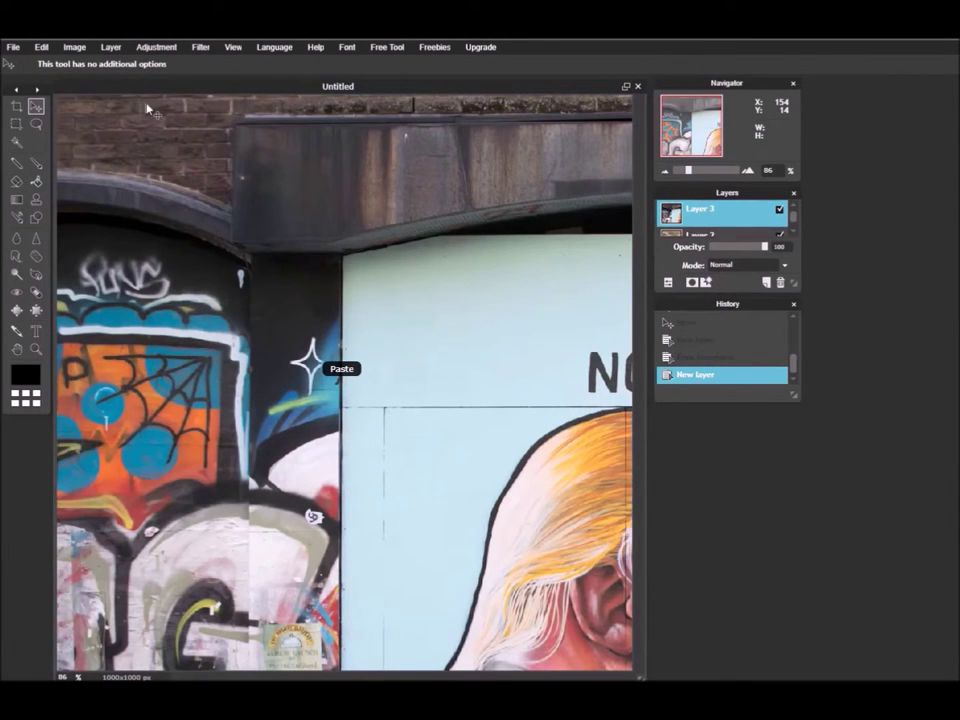
- Free-transform the graffiti image smaller, reposition it up and left, and apply the change
click(42, 47)
click(60, 143)
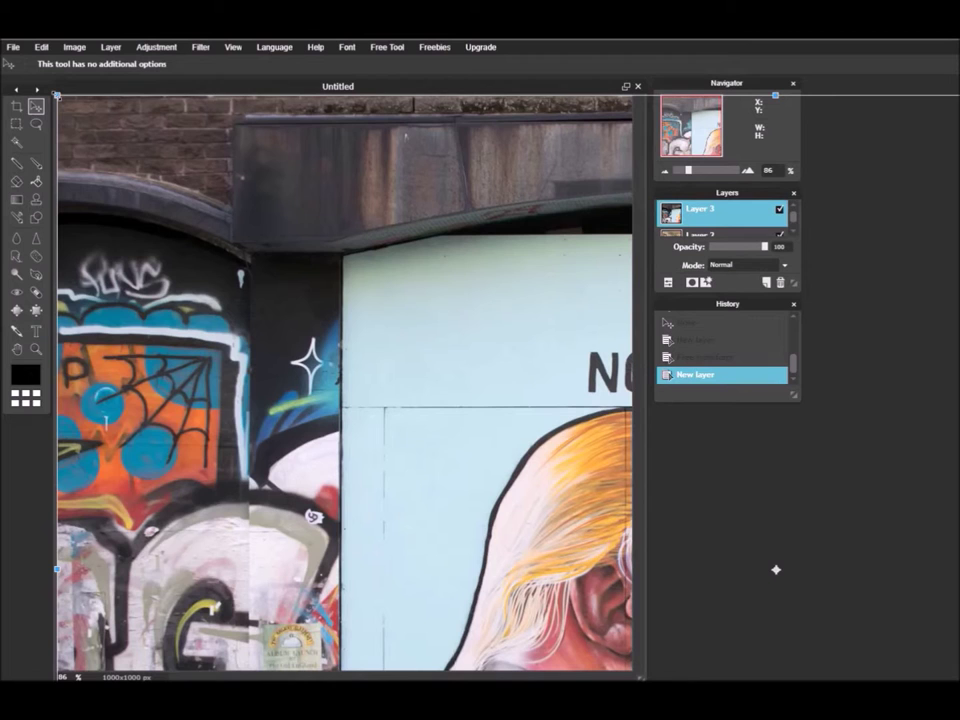
drag(57, 95, 348, 251)
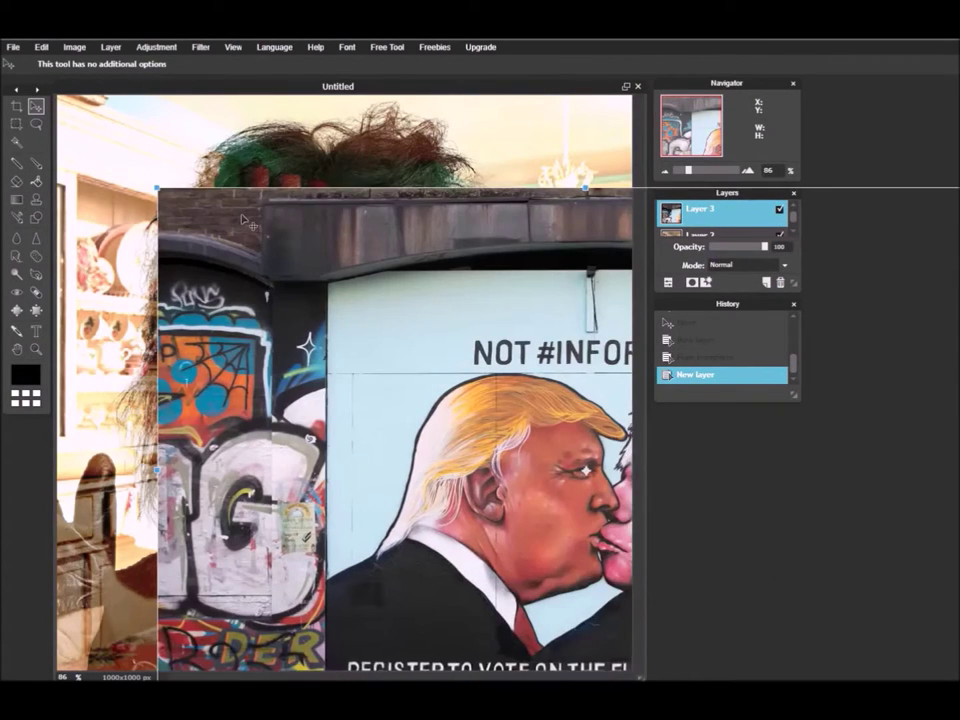
drag(435, 318, 158, 163)
mouse_move(484, 331)
mouse_down()
mouse_move(410, 312)
mouse_move(365, 322)
mouse_up()
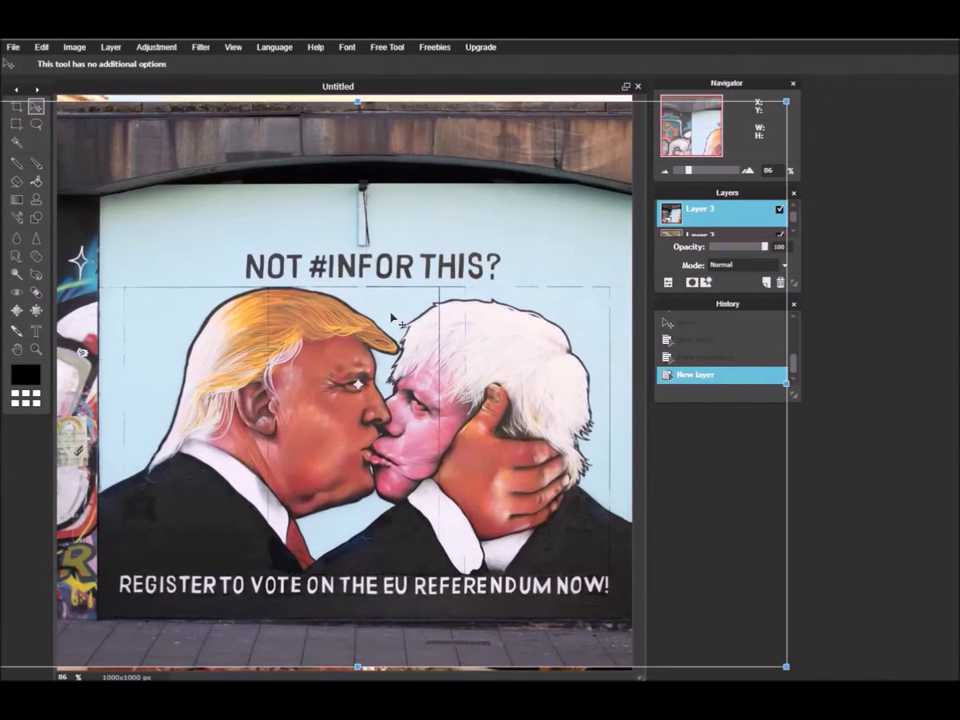
drag(365, 322, 366, 319)
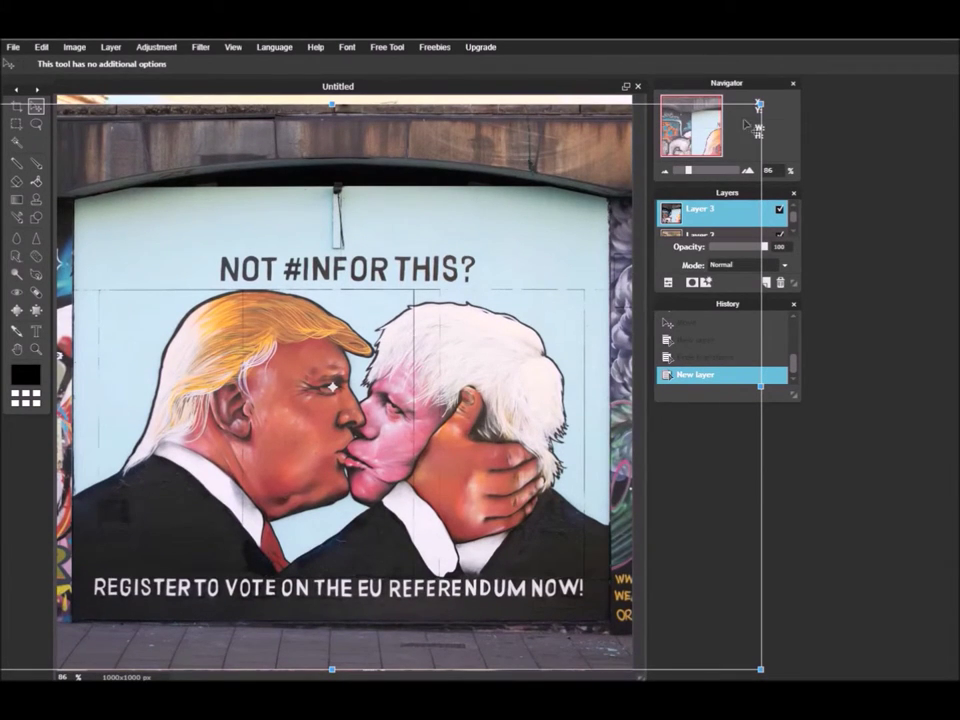
drag(761, 102, 780, 90)
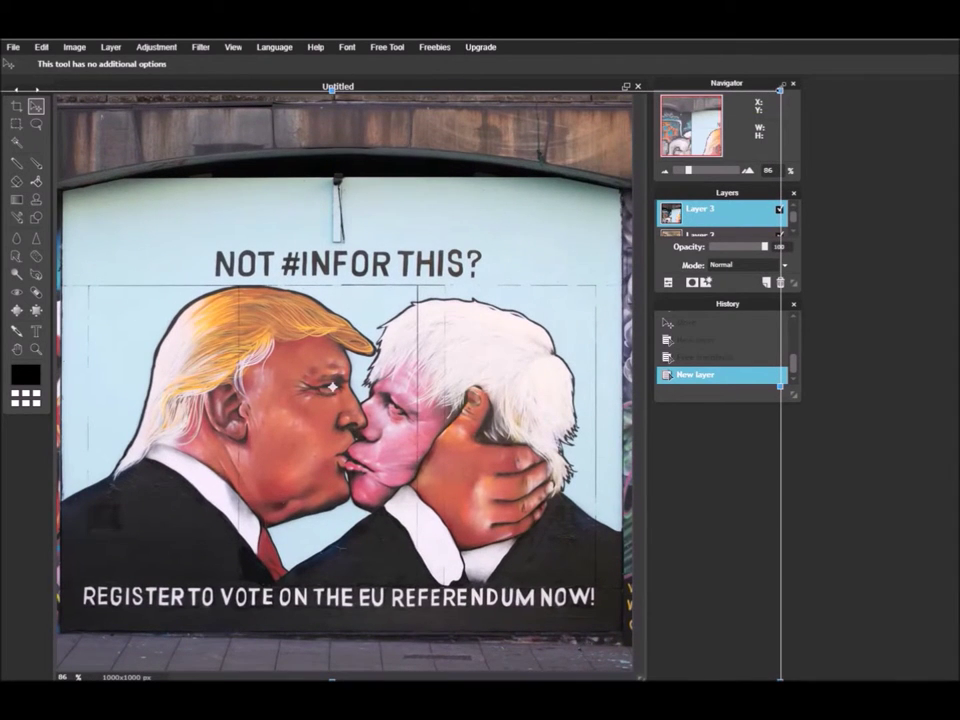
click(669, 262)
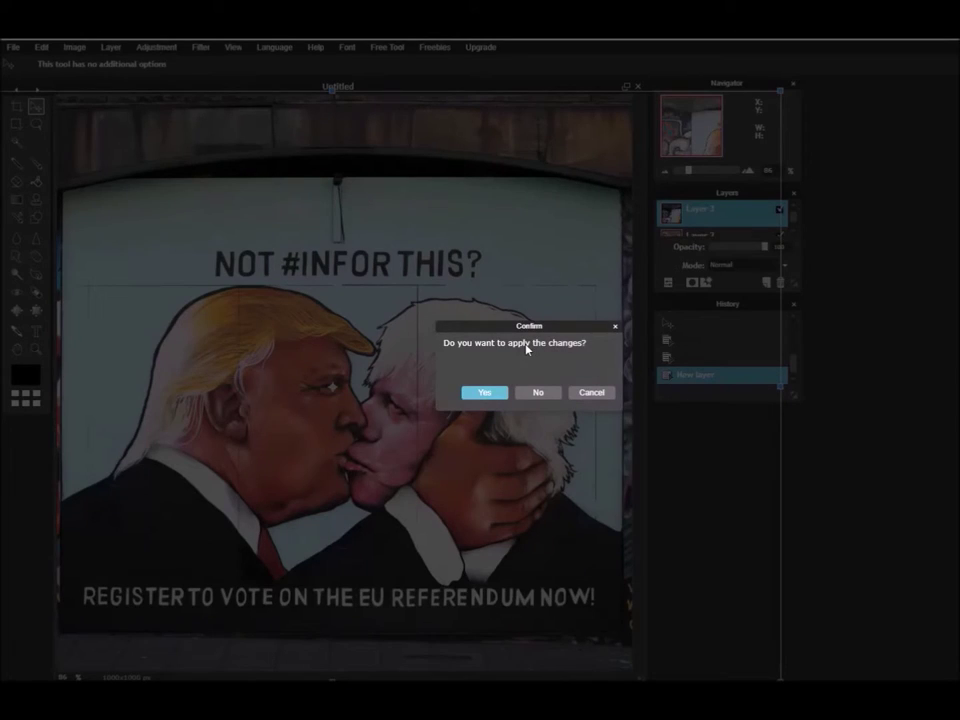
click(485, 393)
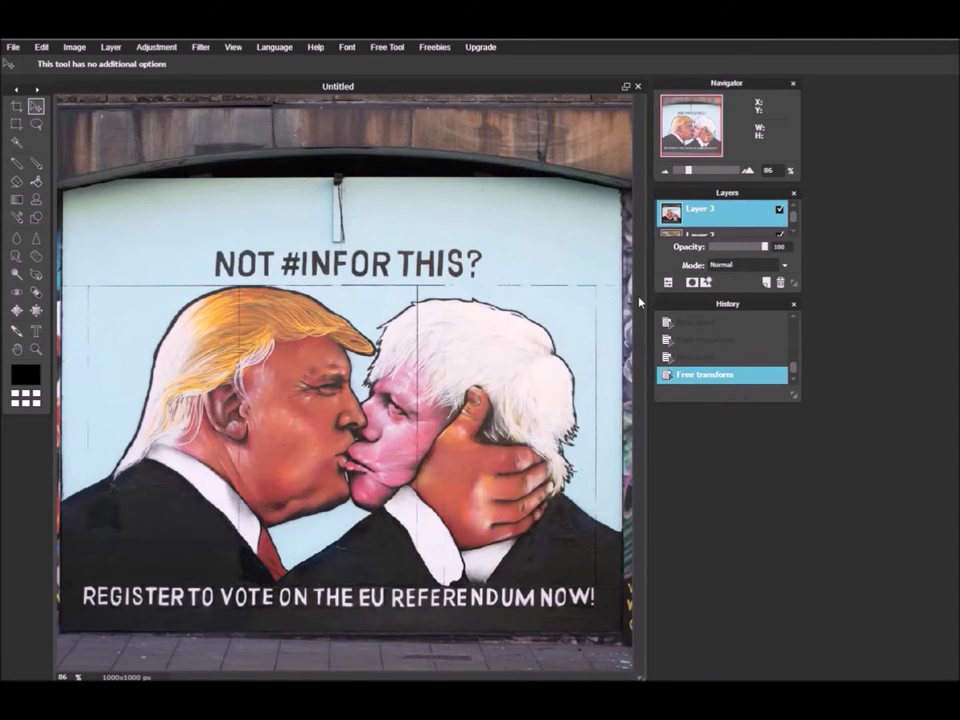
- Set the graffiti layer's blend mode to Multiply
click(767, 266)
scroll(743, 349, down, 2)
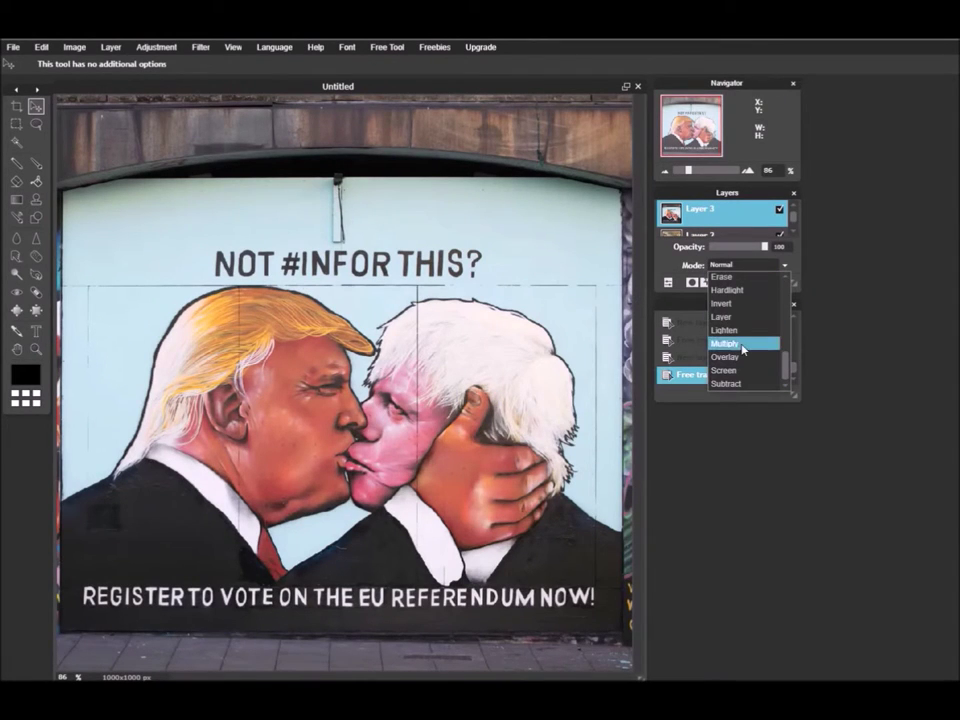
click(743, 349)
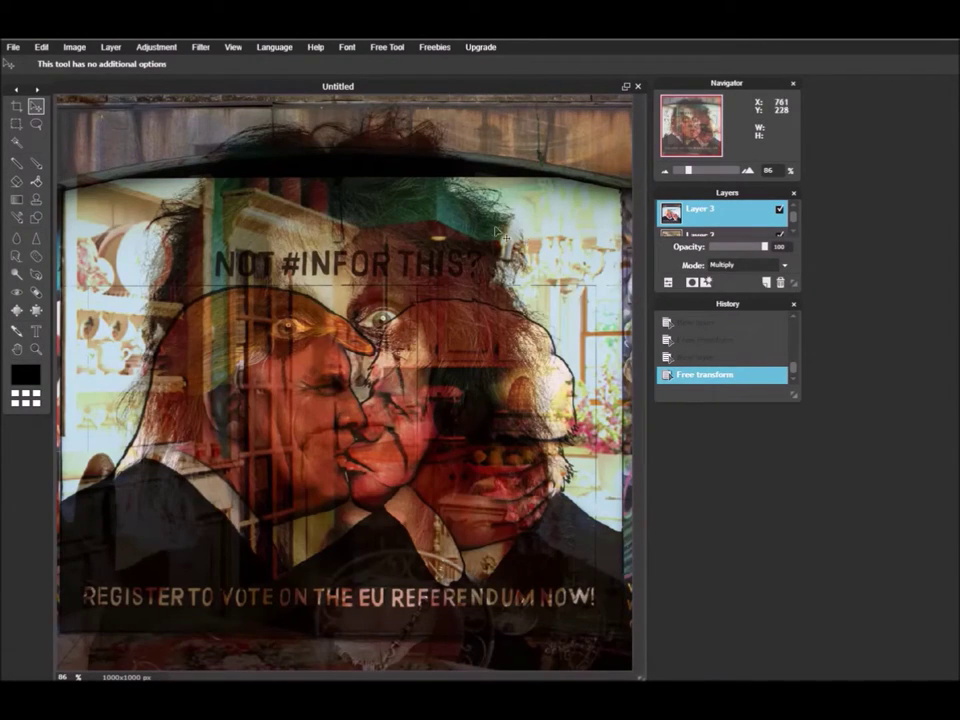
- Merge all visible layers into a single layer
click(111, 47)
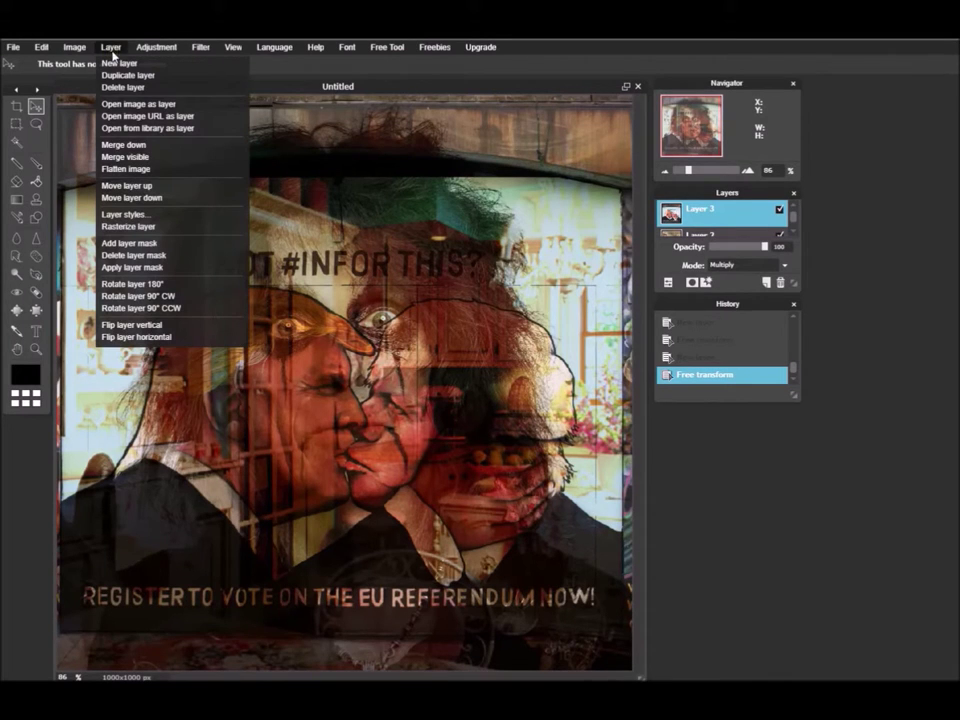
click(124, 158)
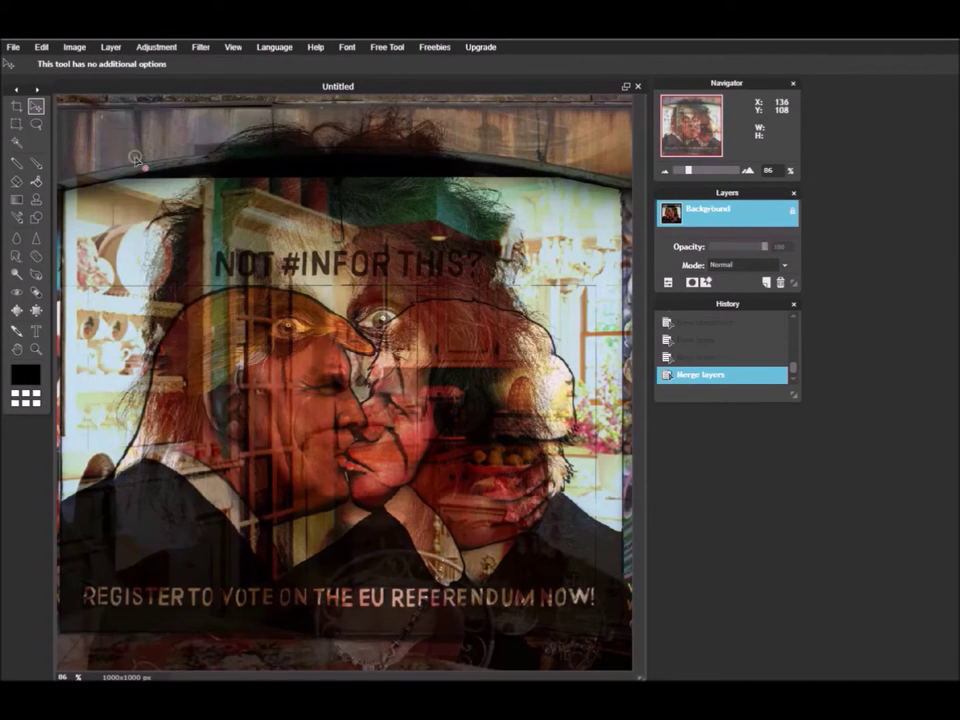
click(113, 47)
- Duplicate the image, flip the copy horizontally at 50 opacity, and merge it down
click(122, 75)
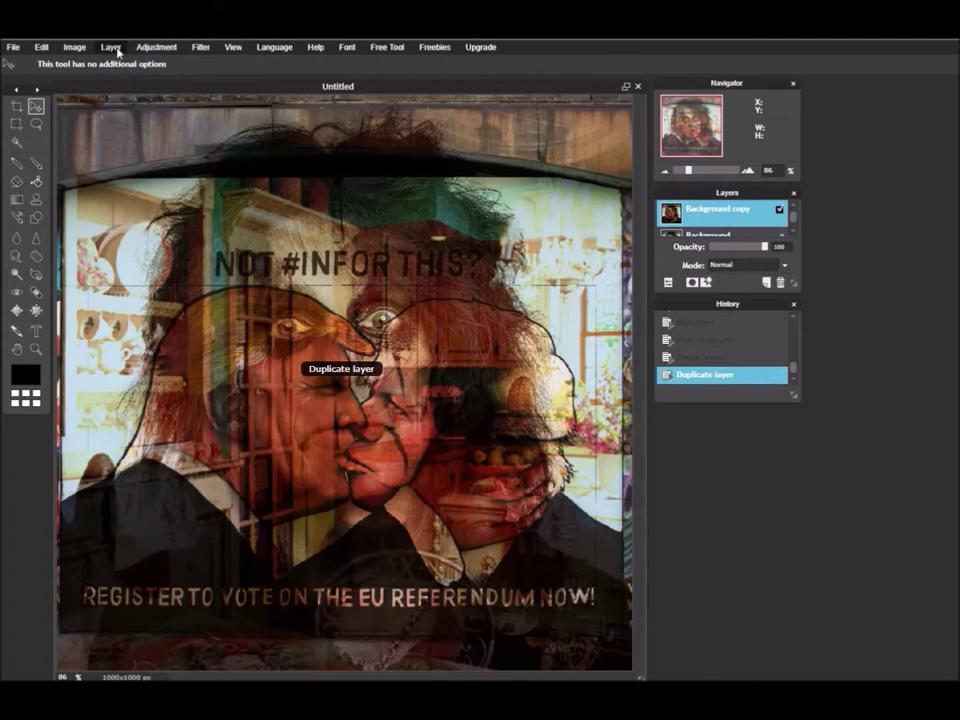
click(111, 47)
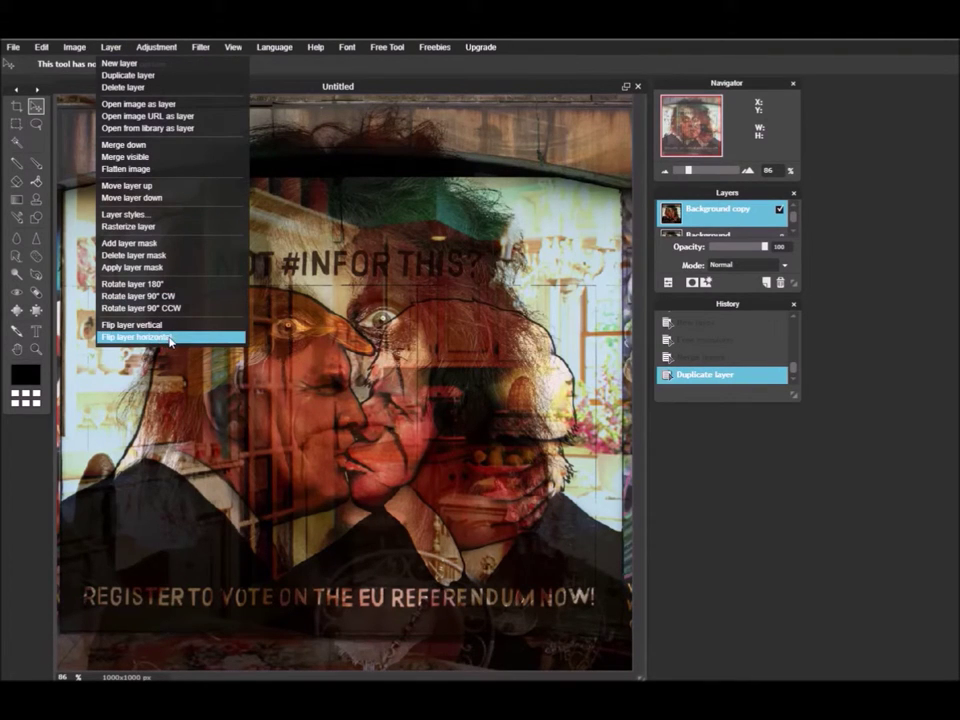
click(171, 338)
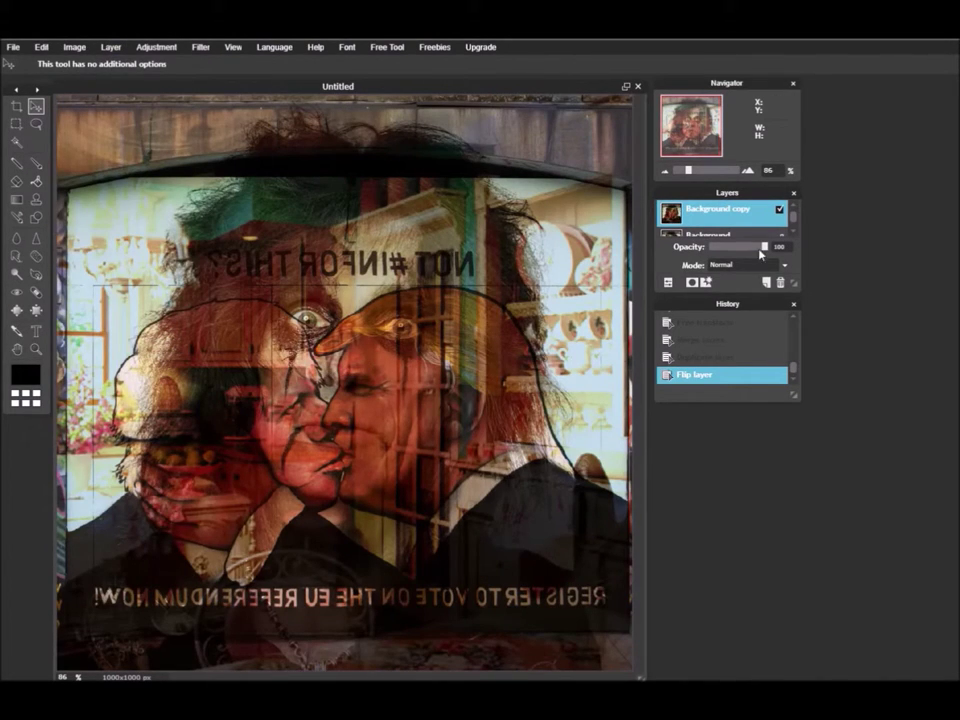
drag(766, 251, 740, 254)
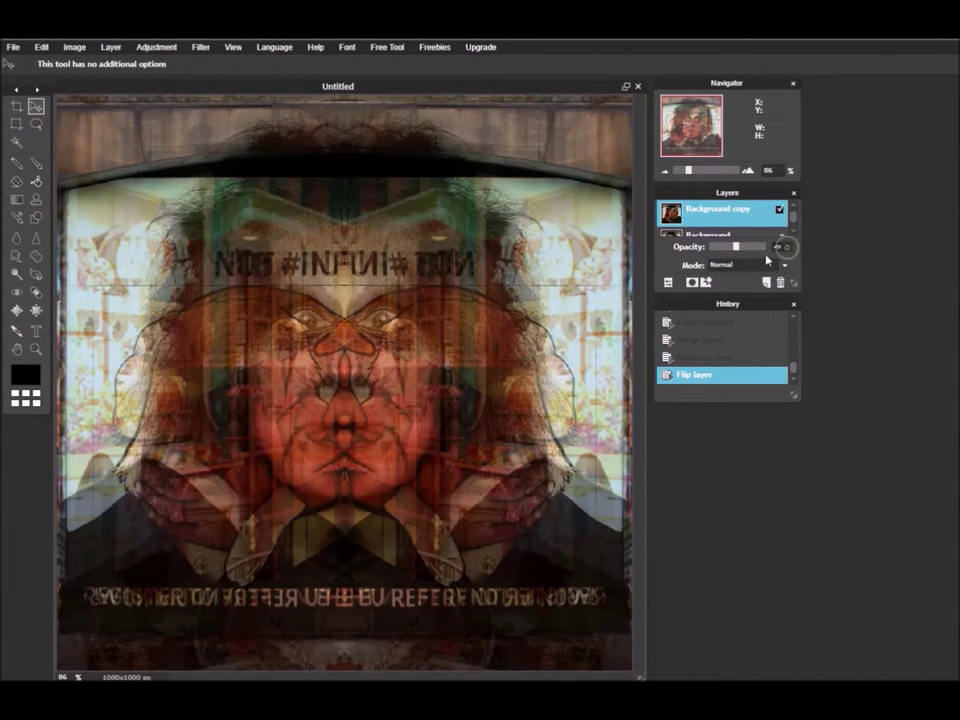
drag(736, 246, 737, 246)
click(112, 47)
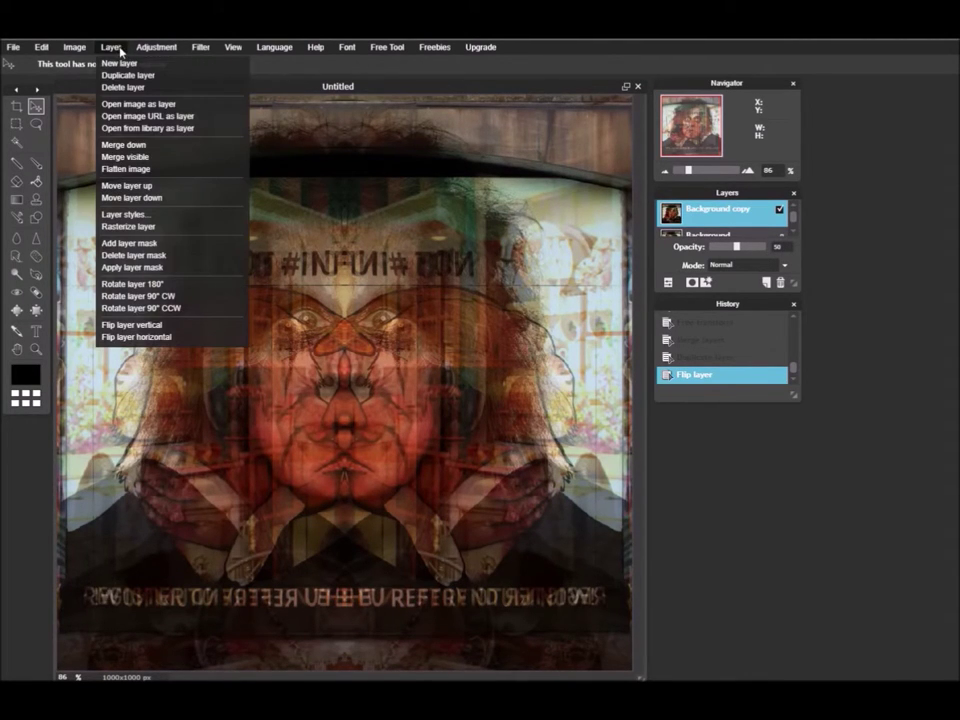
click(141, 158)
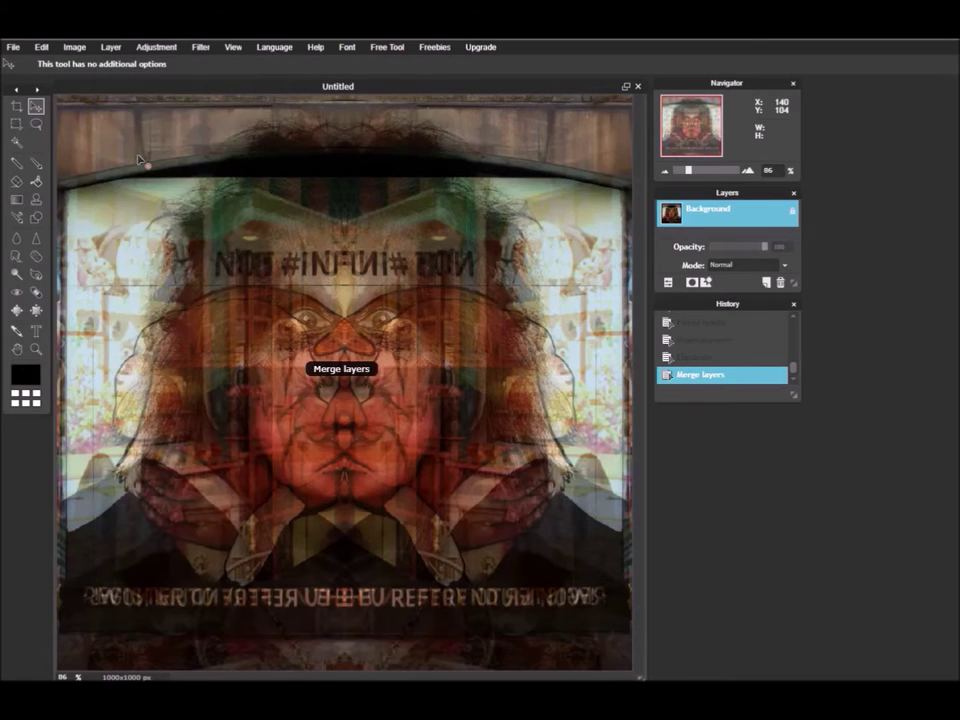
click(108, 47)
- Duplicate the image, flip the copy vertically at about 50 opacity, and merge visible layers
click(124, 76)
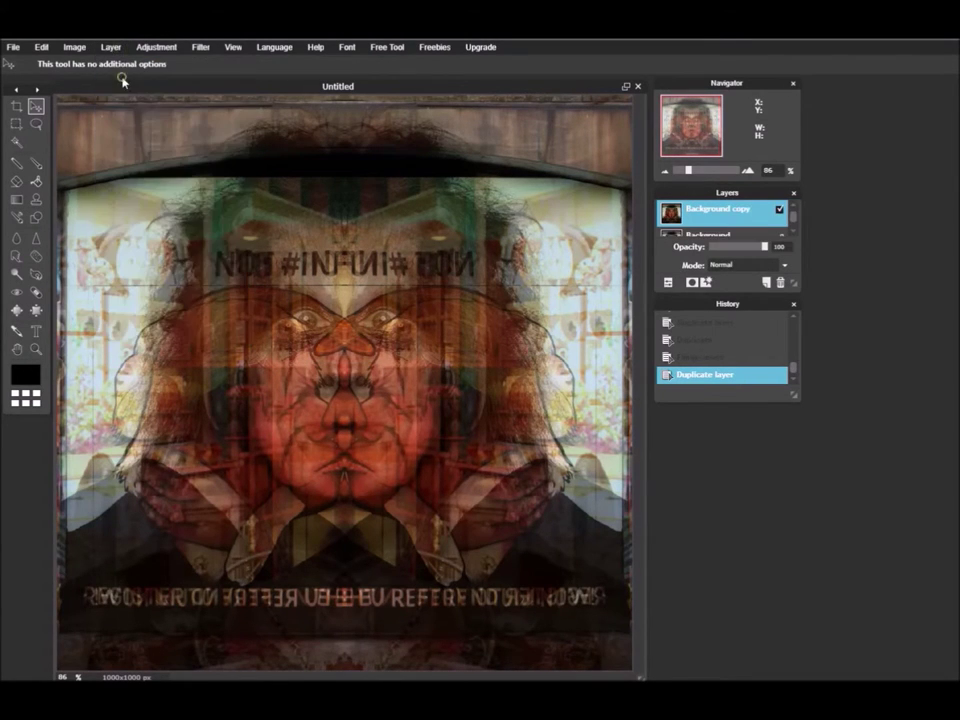
click(109, 47)
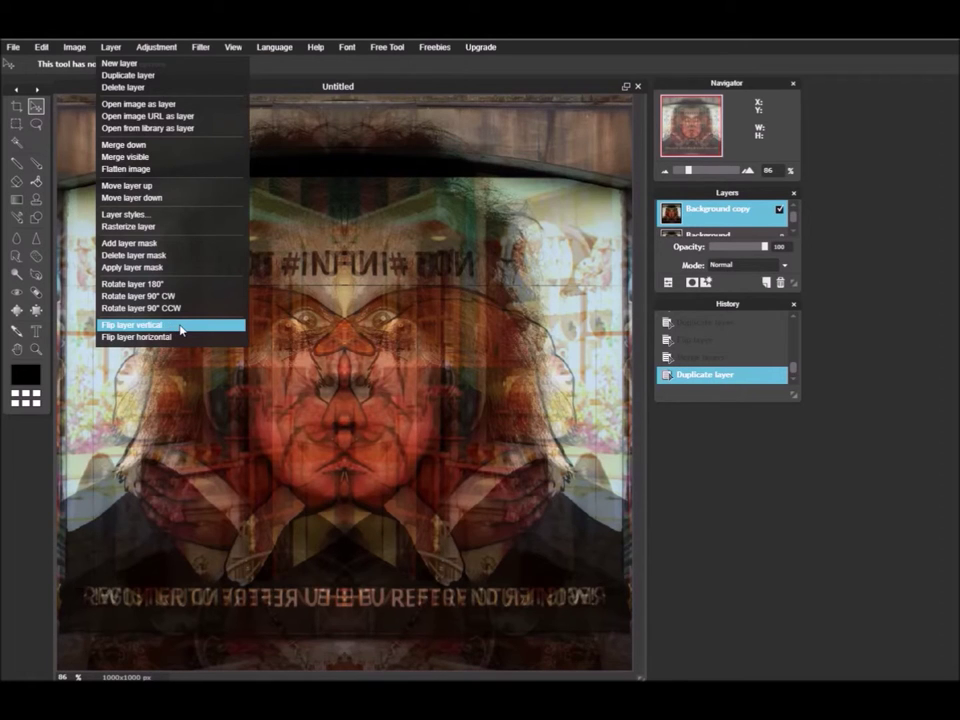
click(181, 329)
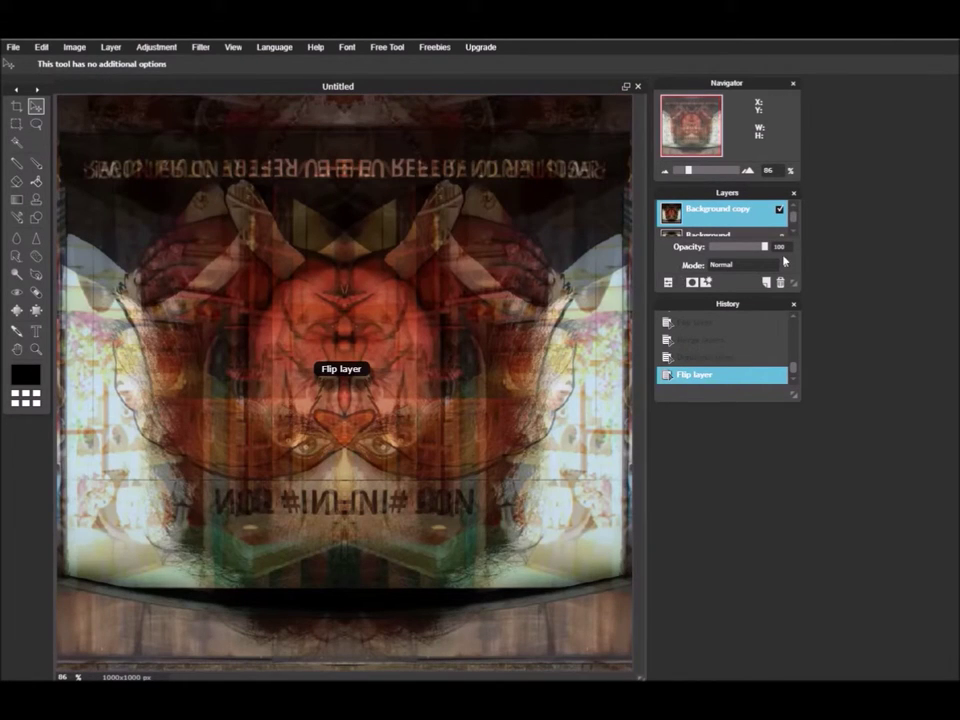
drag(779, 247, 761, 258)
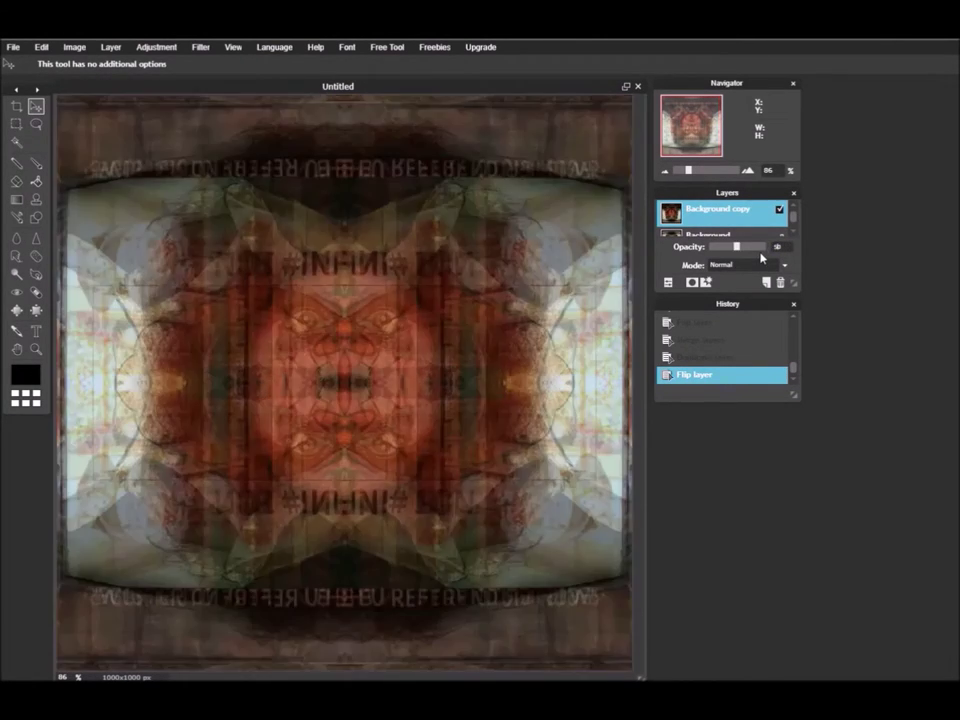
click(111, 47)
click(127, 157)
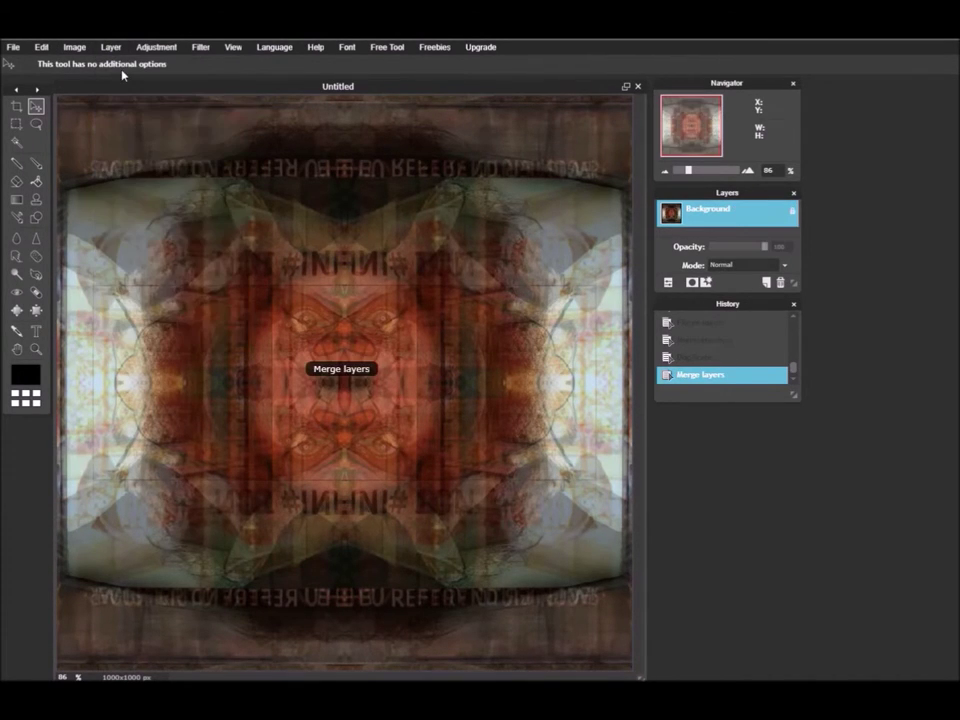
- Duplicate the image, rotate the copy 90° at 50 opacity, and merge visible layers
click(111, 47)
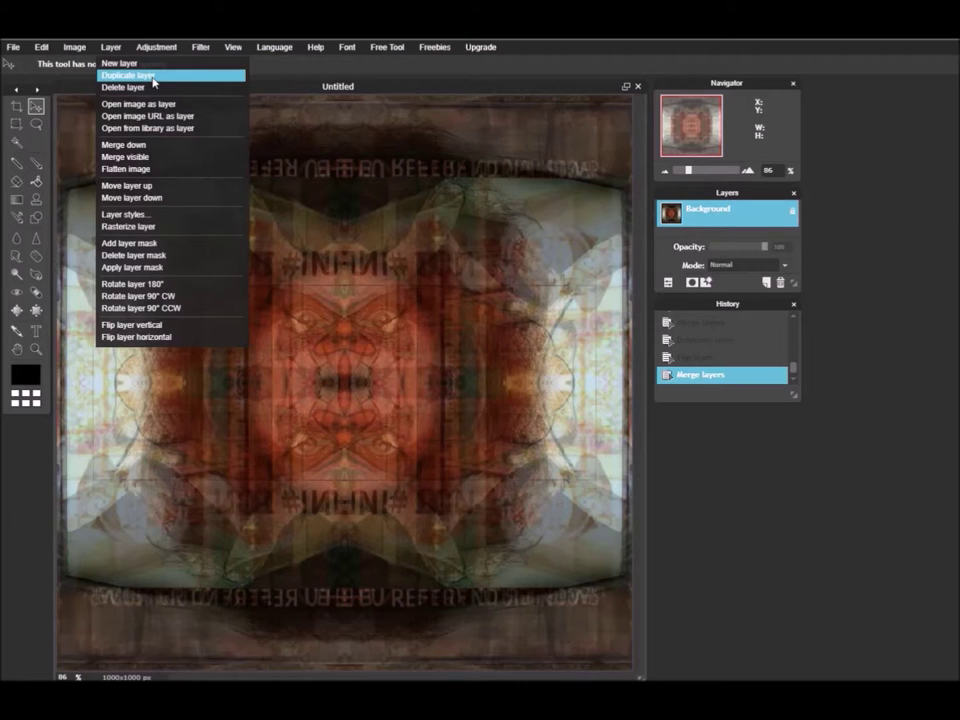
click(154, 76)
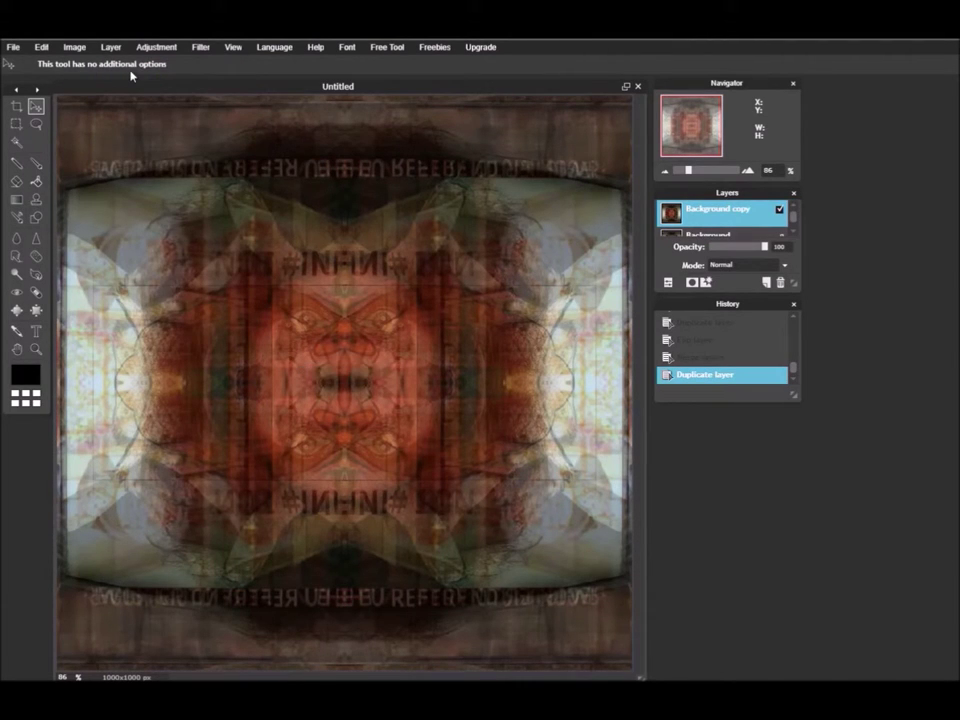
click(111, 47)
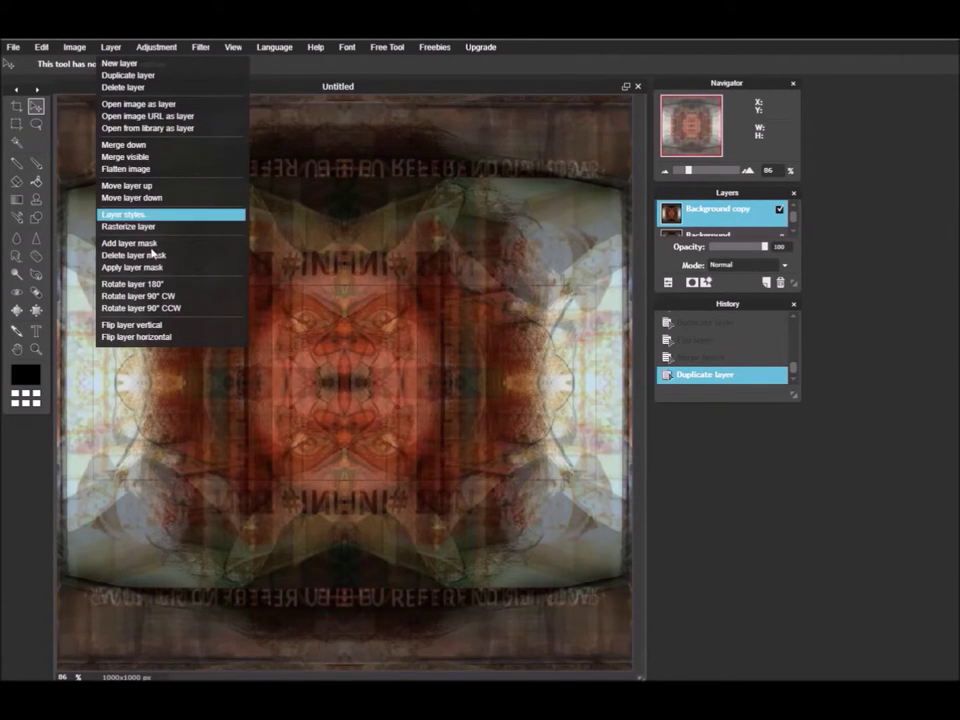
click(150, 296)
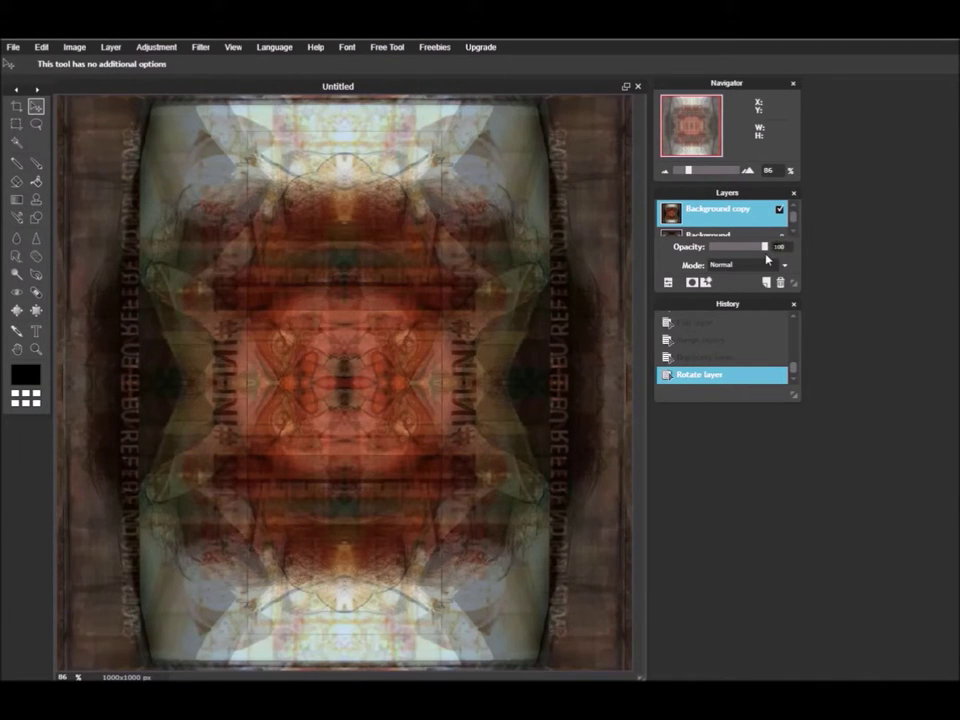
text(50)
key(Return)
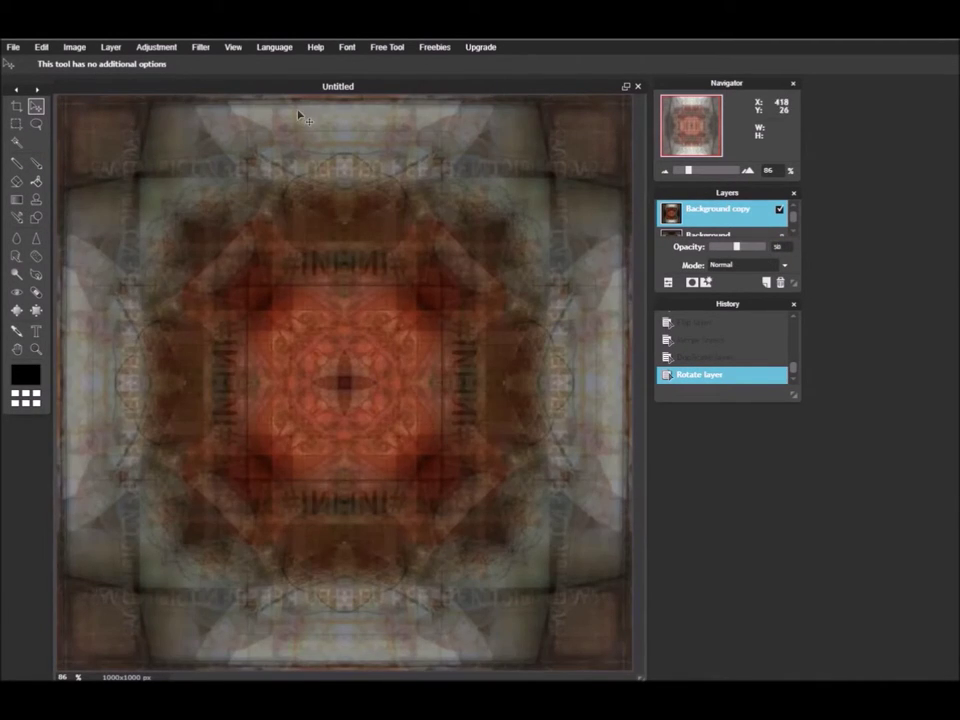
click(110, 47)
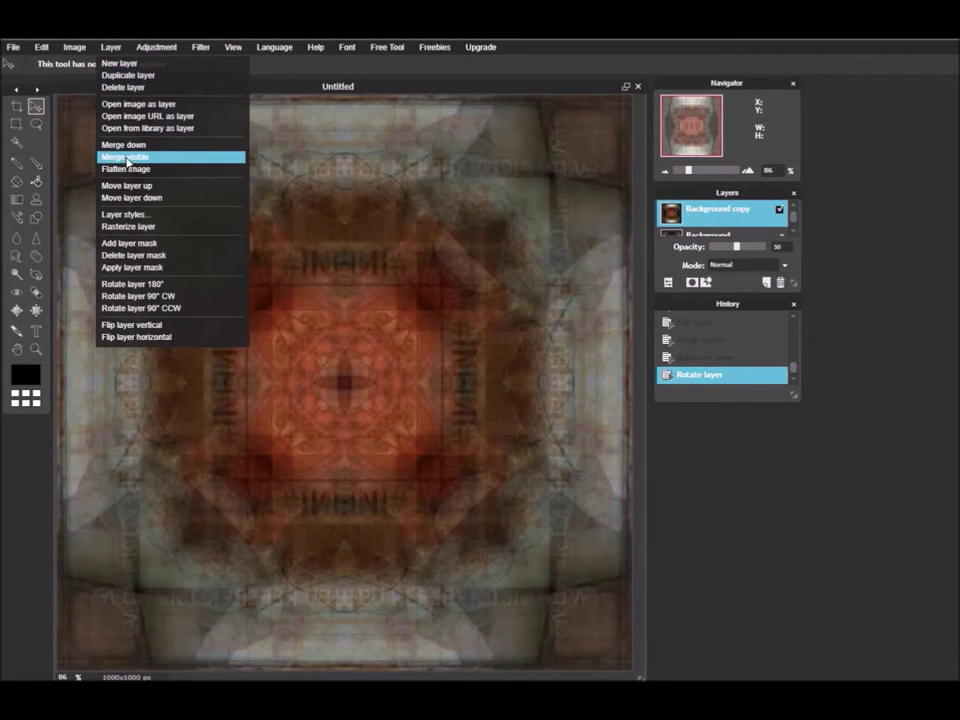
click(125, 157)
click(110, 47)
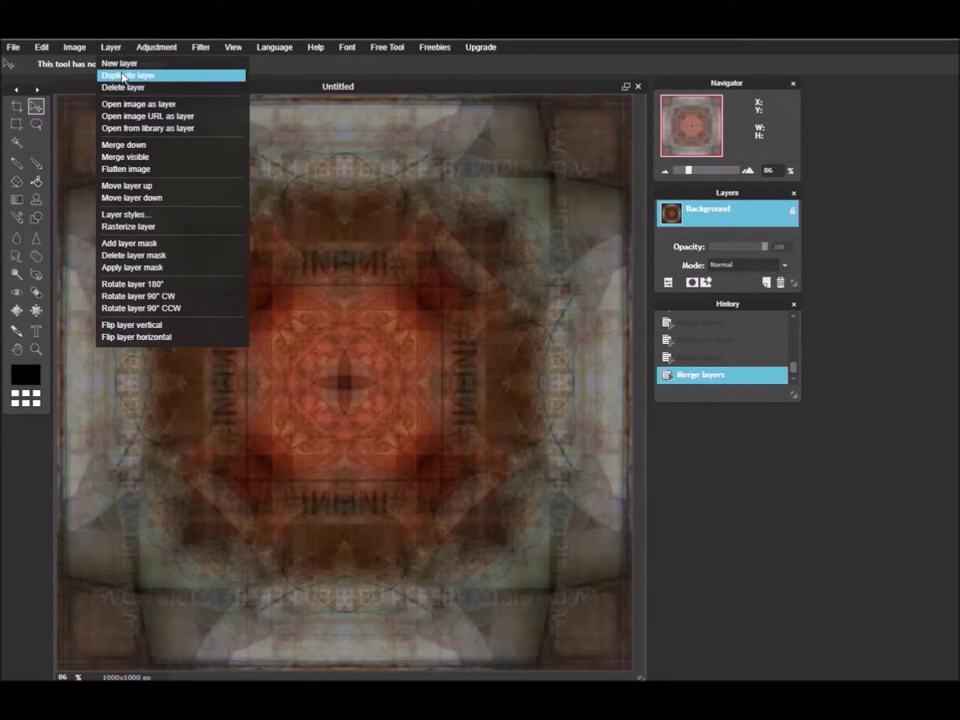
- Duplicate the kaleidoscope at 50 opacity and free-transform the copy about 45°, applying it
click(124, 75)
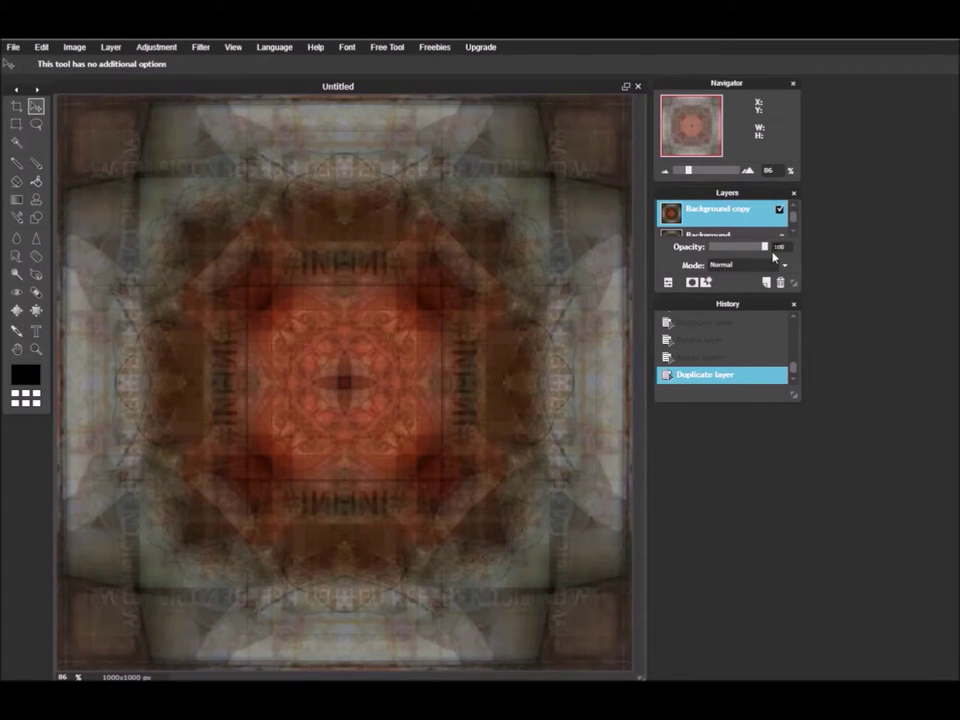
drag(764, 246, 736, 246)
click(41, 46)
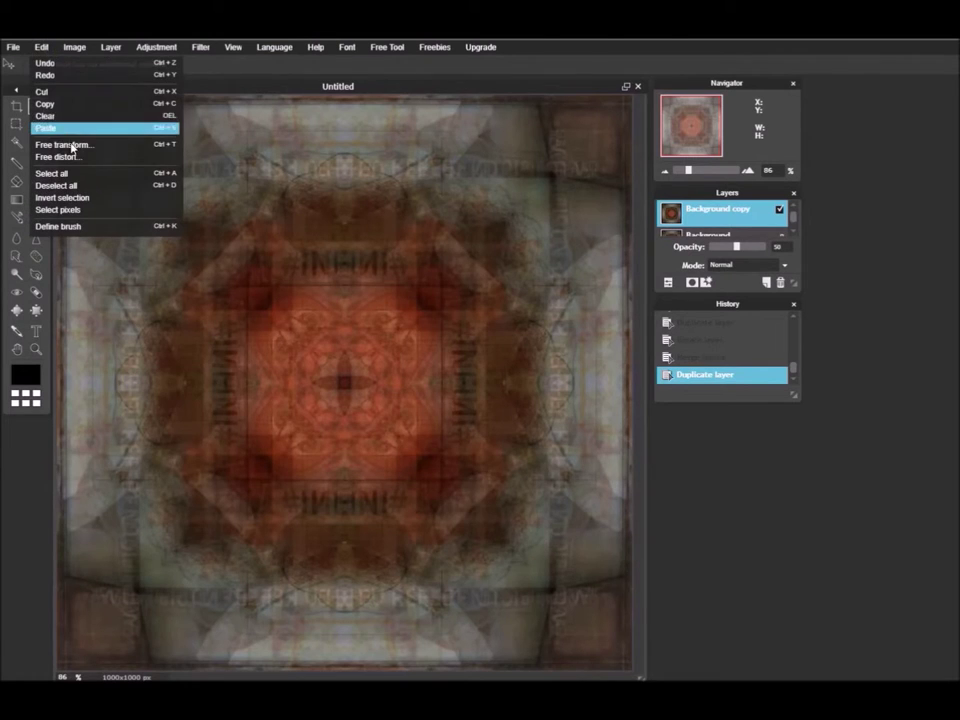
click(84, 150)
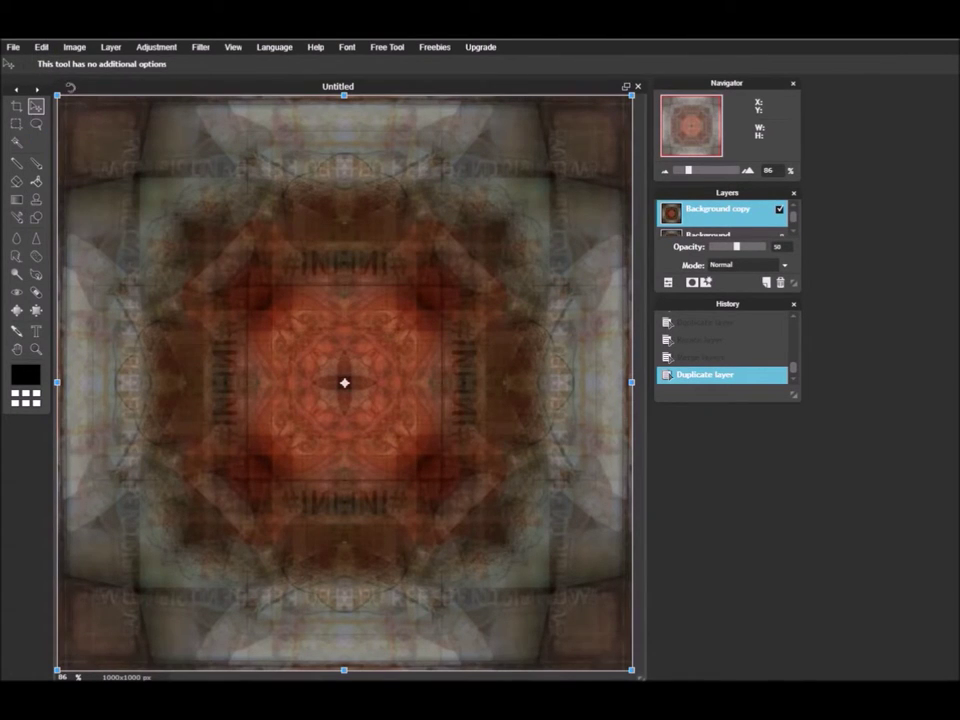
drag(640, 90, 731, 257)
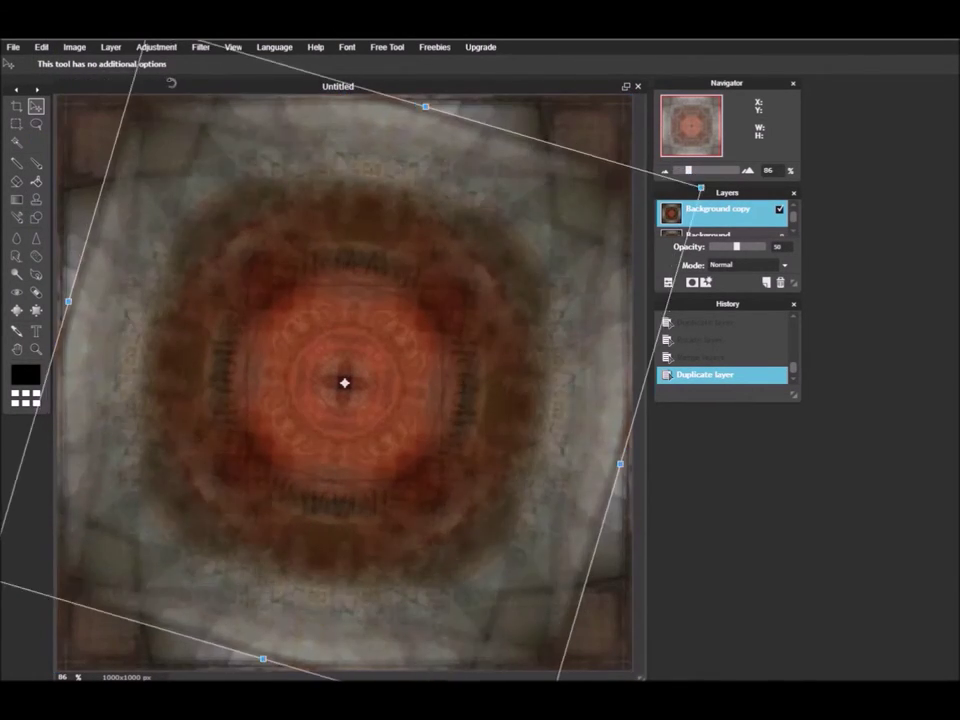
drag(731, 257, 751, 382)
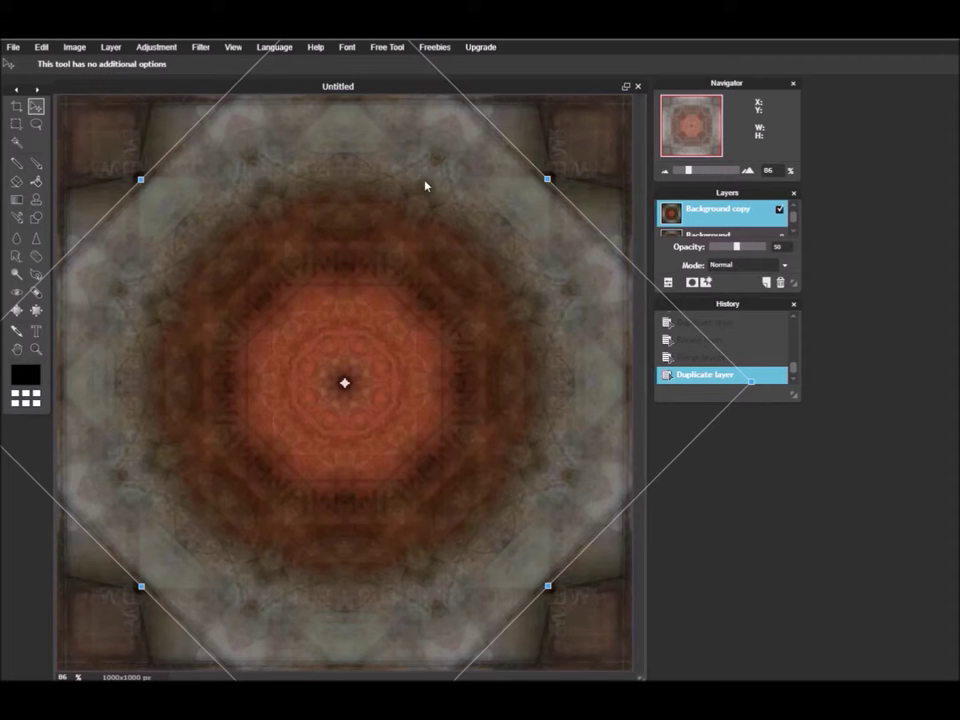
click(755, 485)
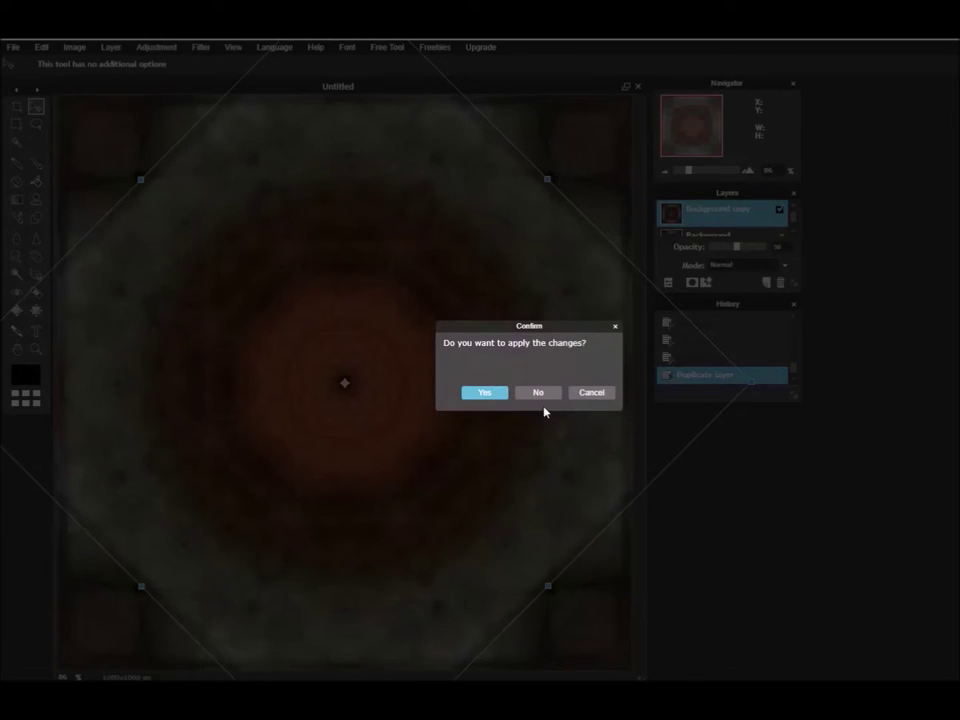
click(486, 393)
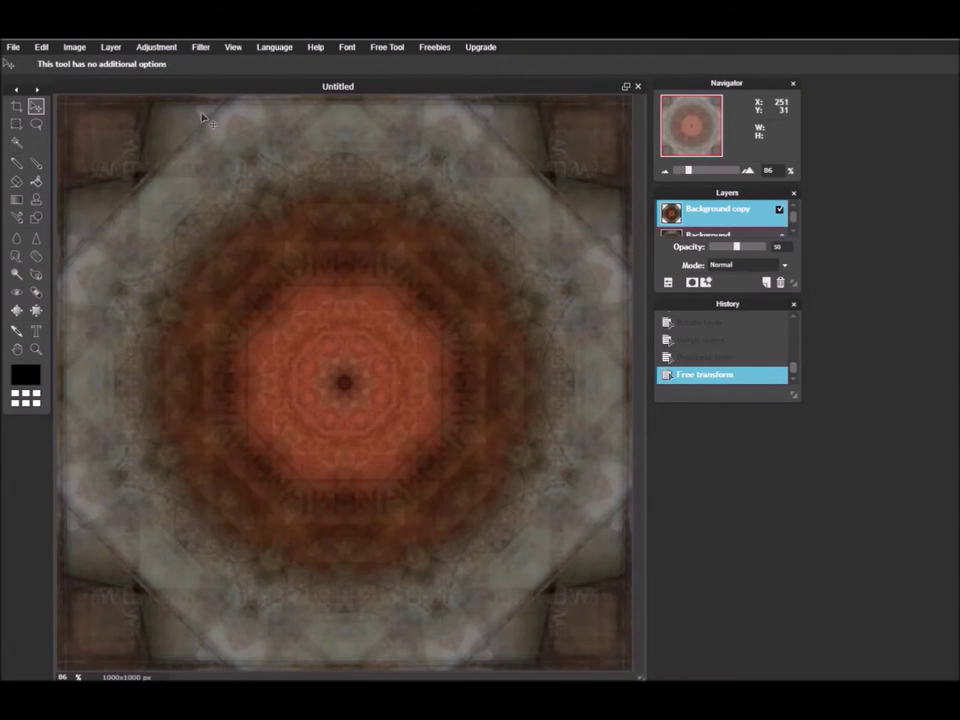
click(118, 46)
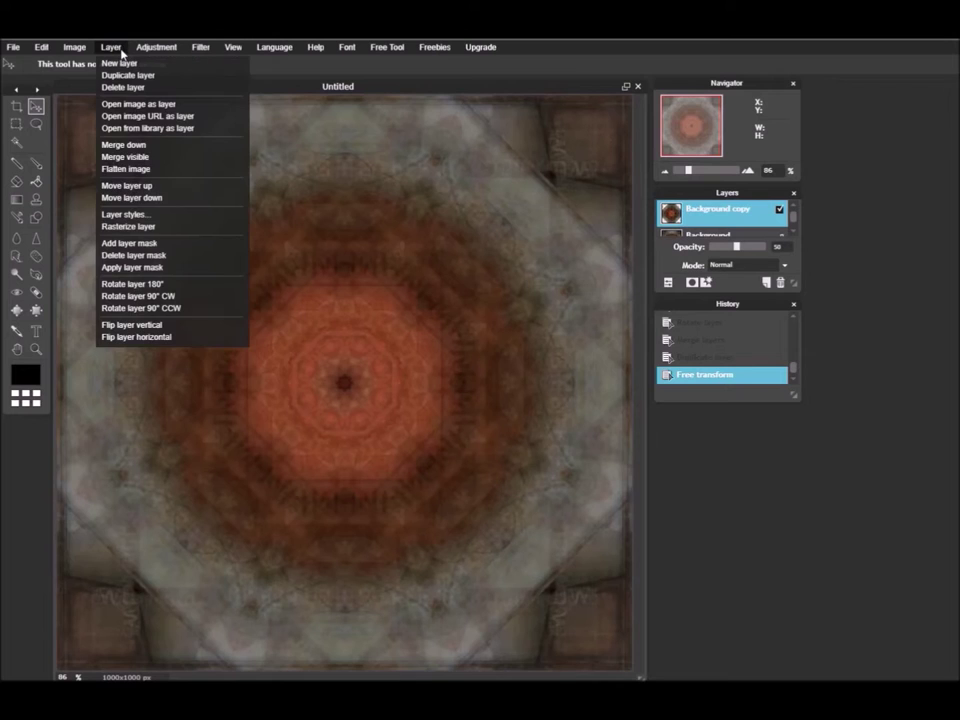
- Merge visible layers, then duplicate the Background at about 50 opacity
click(135, 158)
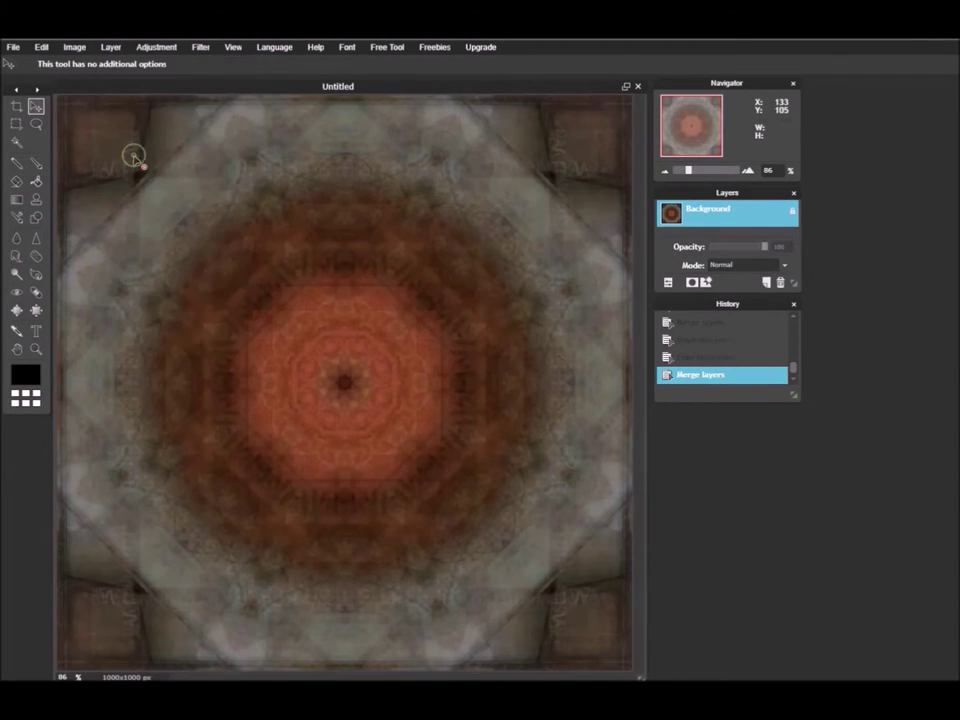
click(110, 46)
click(124, 76)
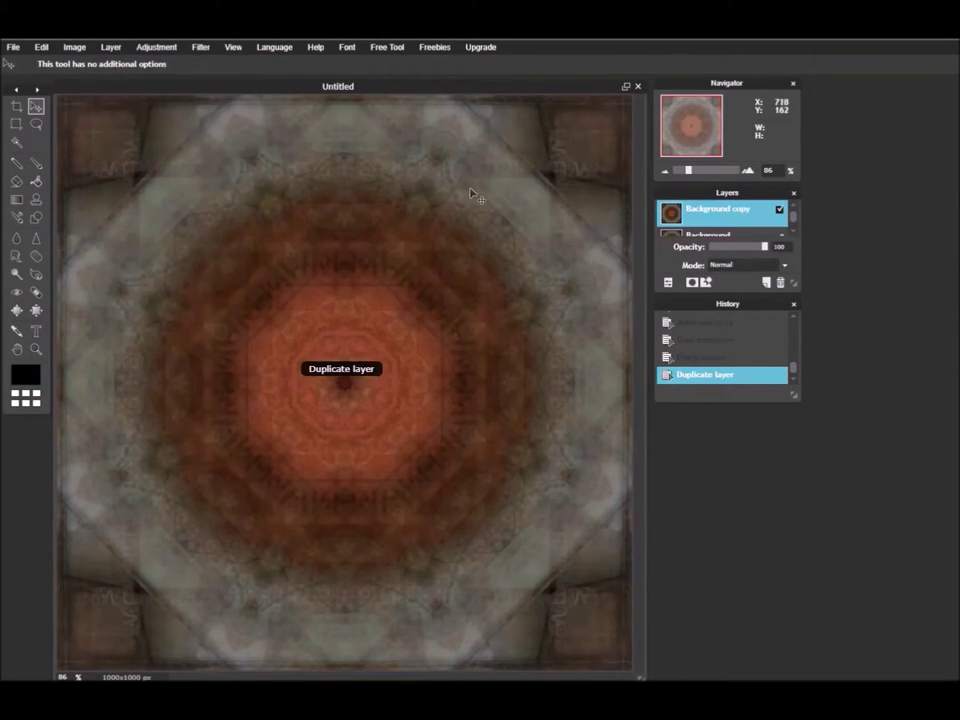
click(788, 248)
text(0)
drag(764, 246, 736, 246)
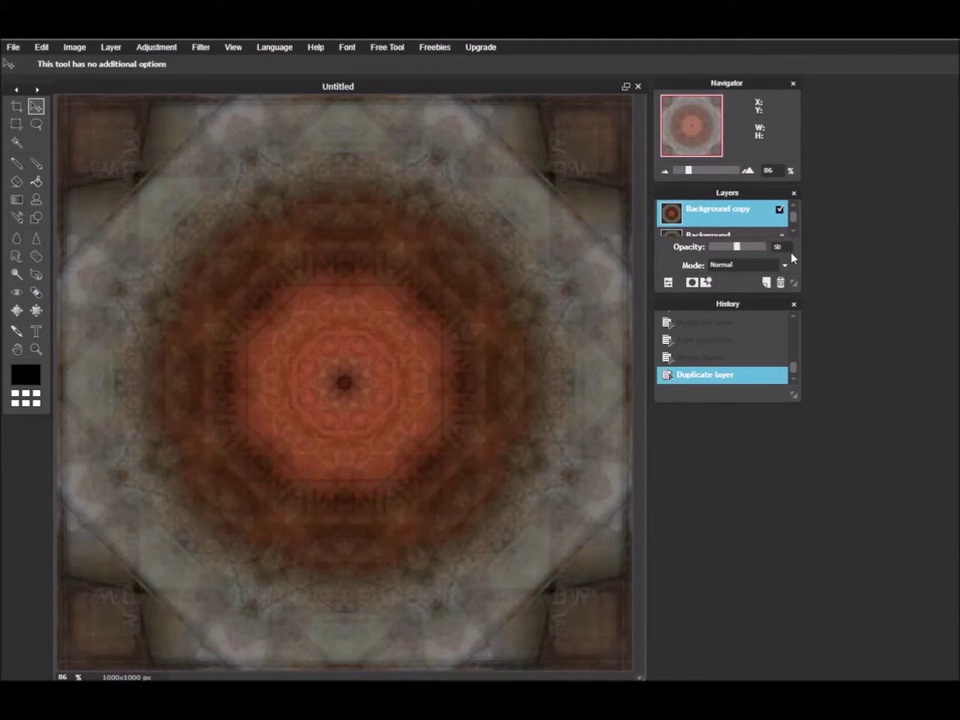
- Free-transform the copy, rotating it roughly 22° and enlarging it, and apply
click(110, 47)
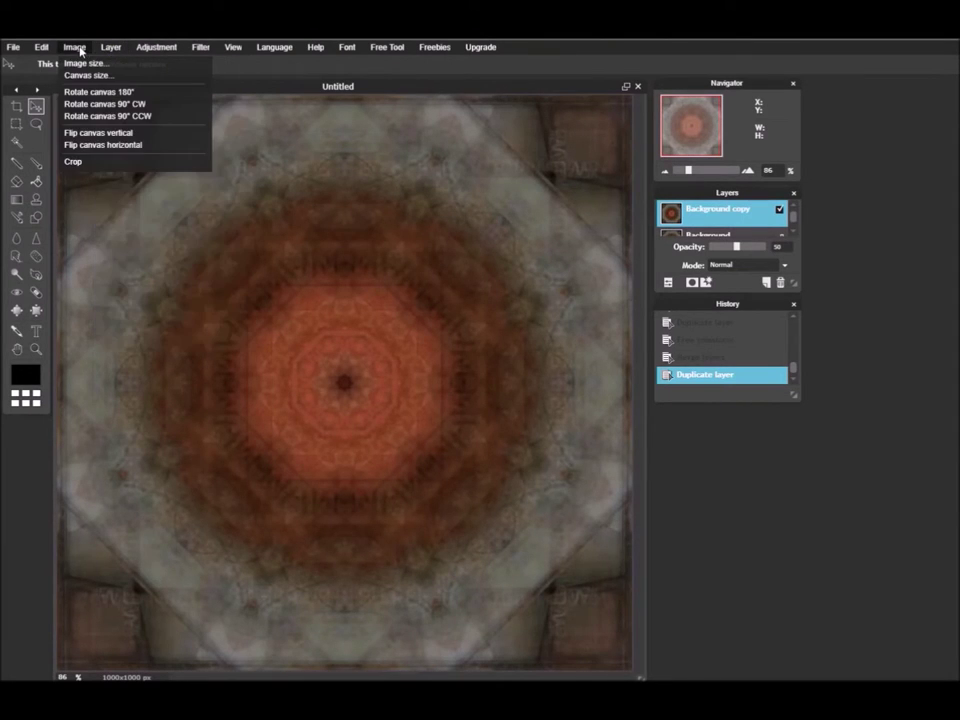
click(66, 143)
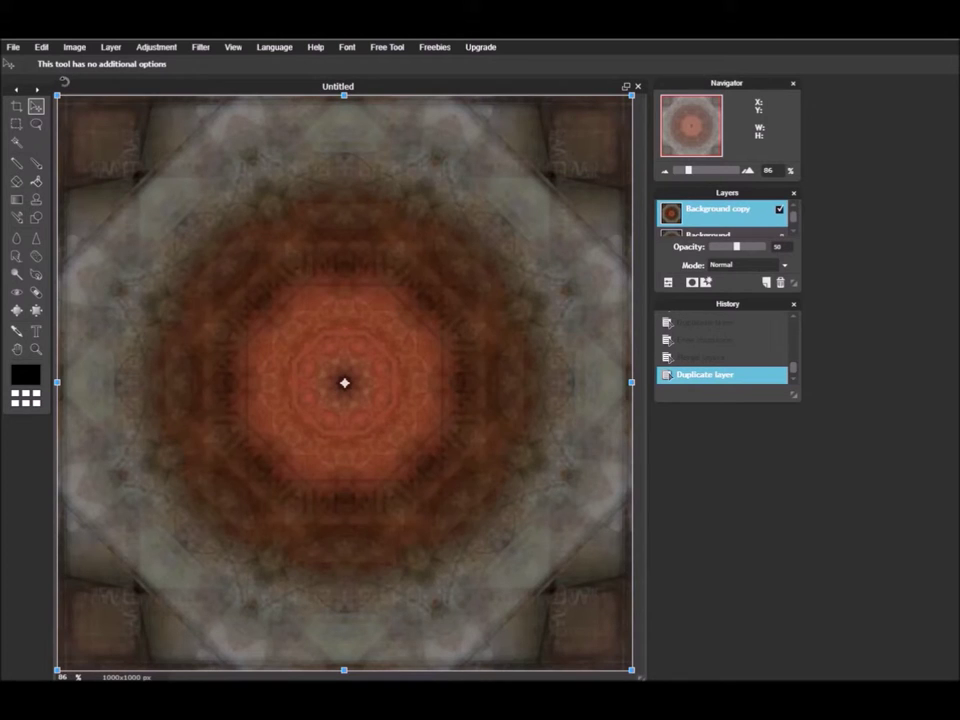
drag(57, 82, 217, 81)
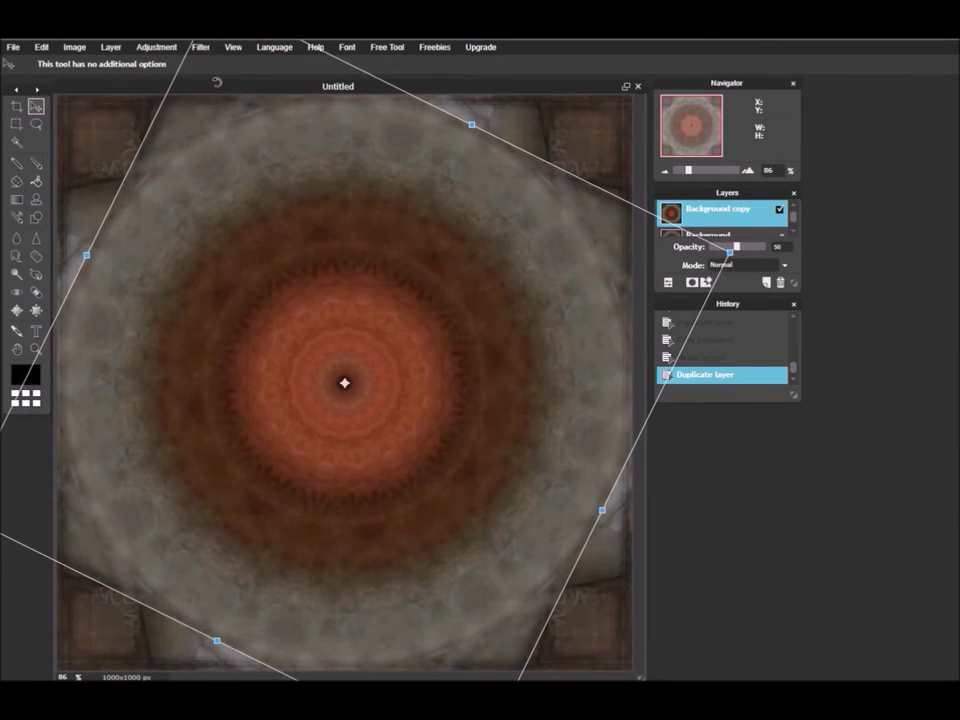
drag(217, 81, 198, 86)
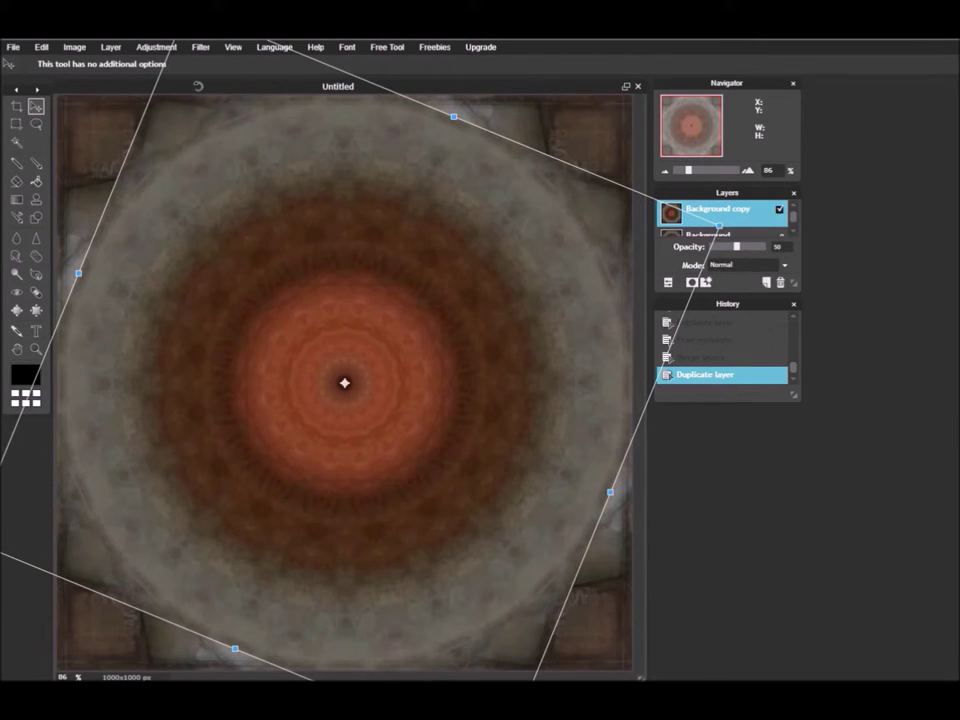
click(600, 100)
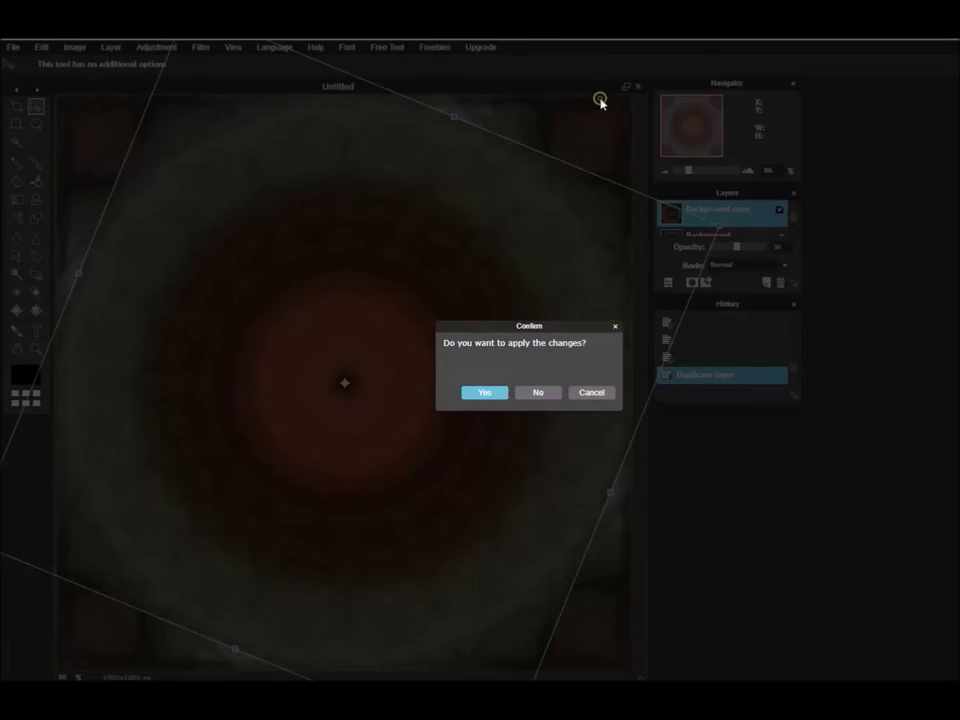
click(484, 393)
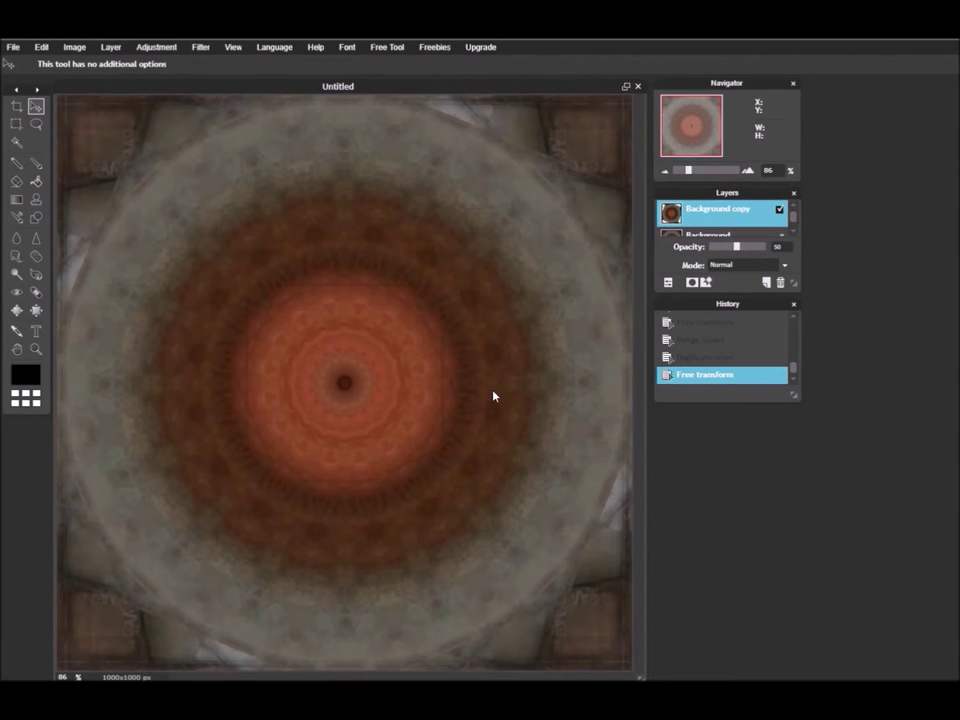
- Merge visible layers into one Background and add empty Layer 9 above it
click(112, 48)
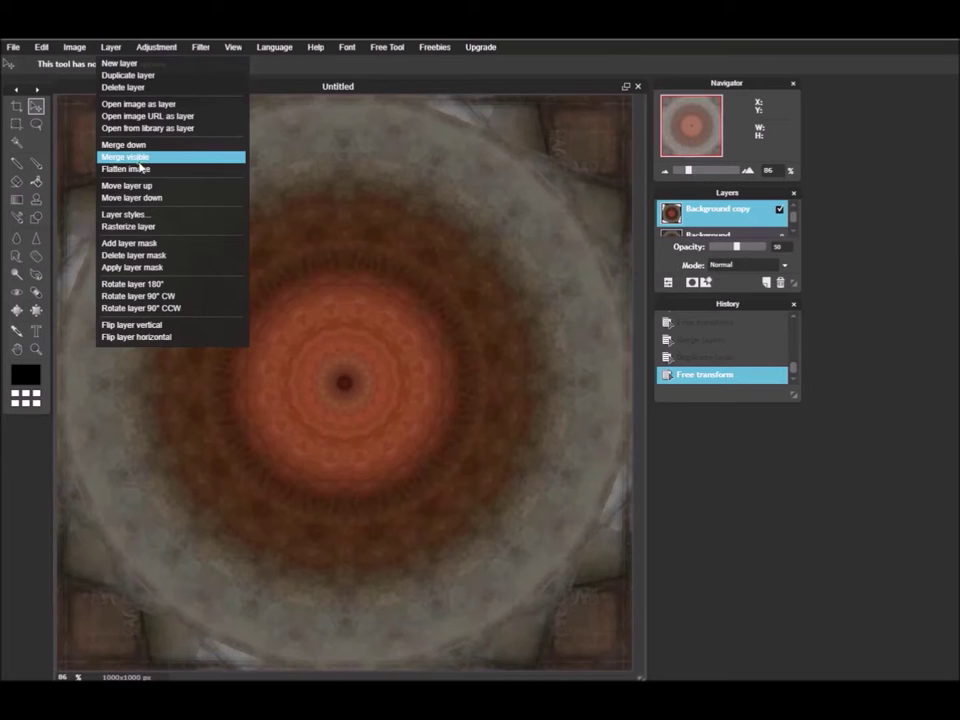
click(140, 159)
click(112, 47)
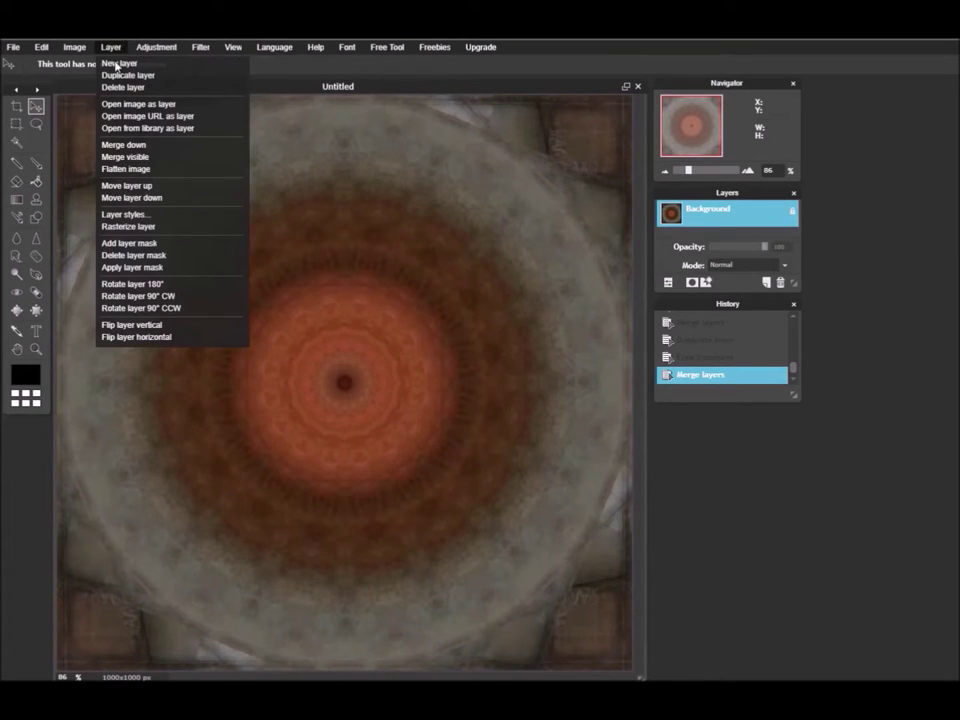
click(116, 64)
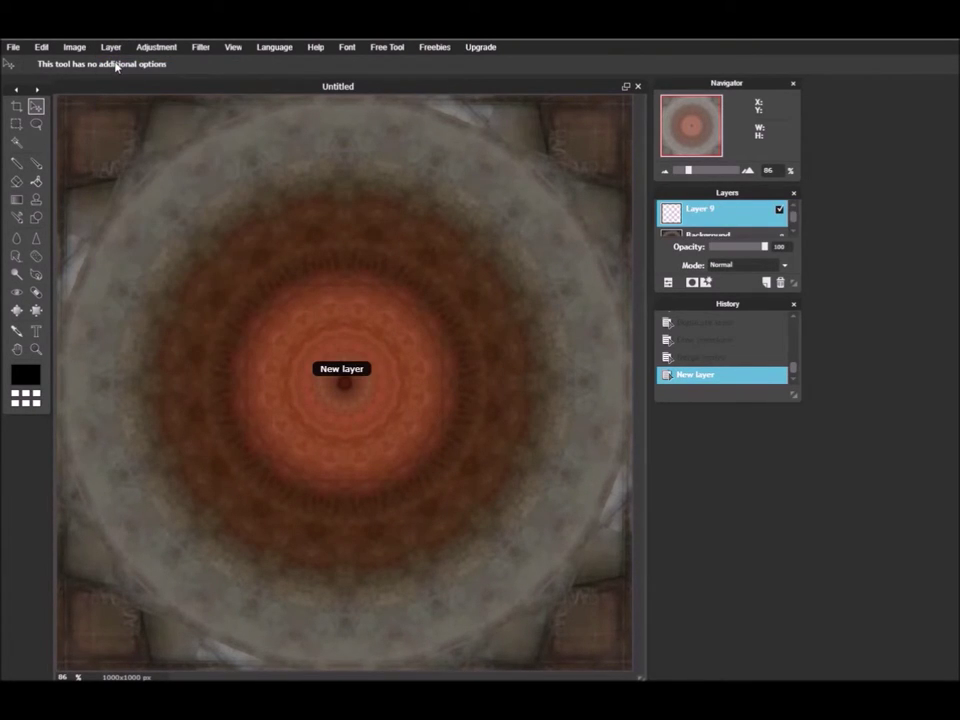
click(17, 125)
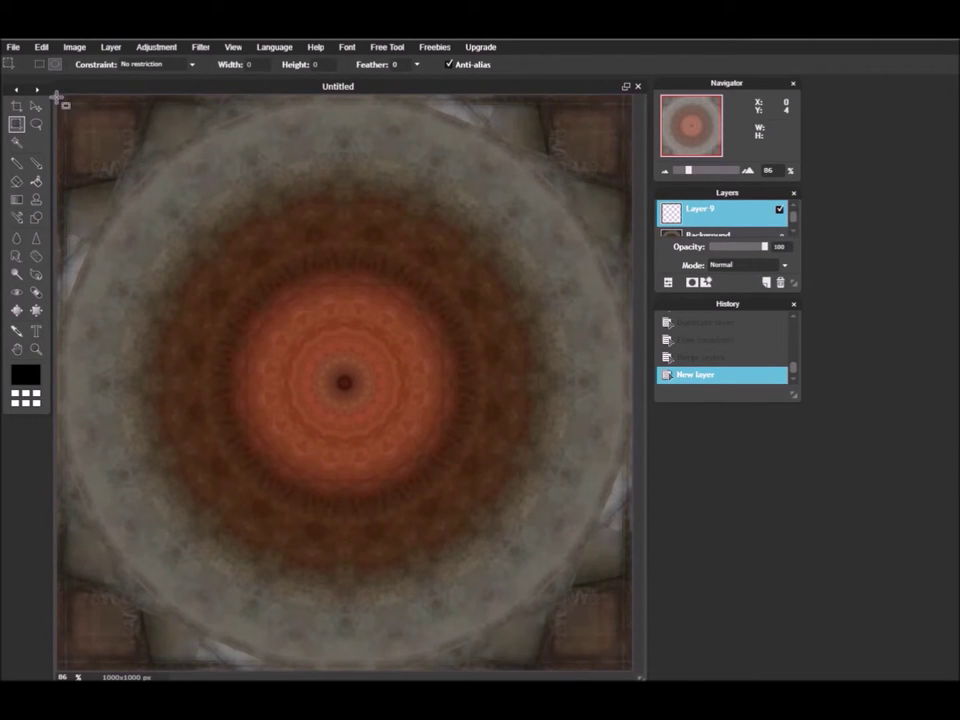
- Select a canvas-filling circle with the elliptical marquee and invert the selection
mouse_move(57, 94)
mouse_down()
mouse_move(637, 582)
mouse_move(666, 615)
mouse_move(675, 675)
mouse_up()
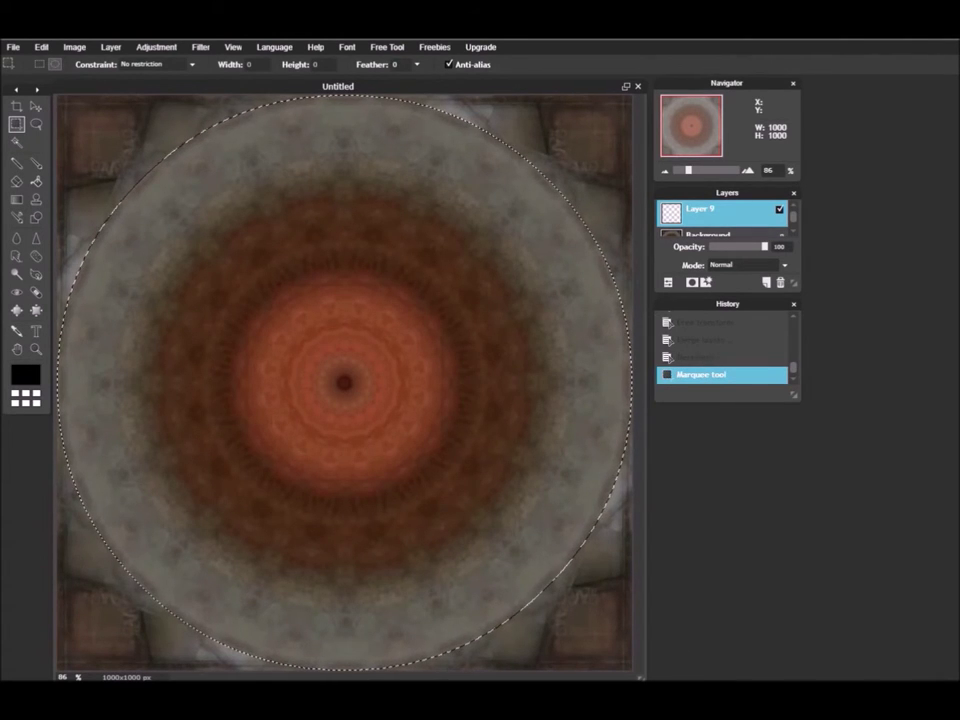
click(41, 47)
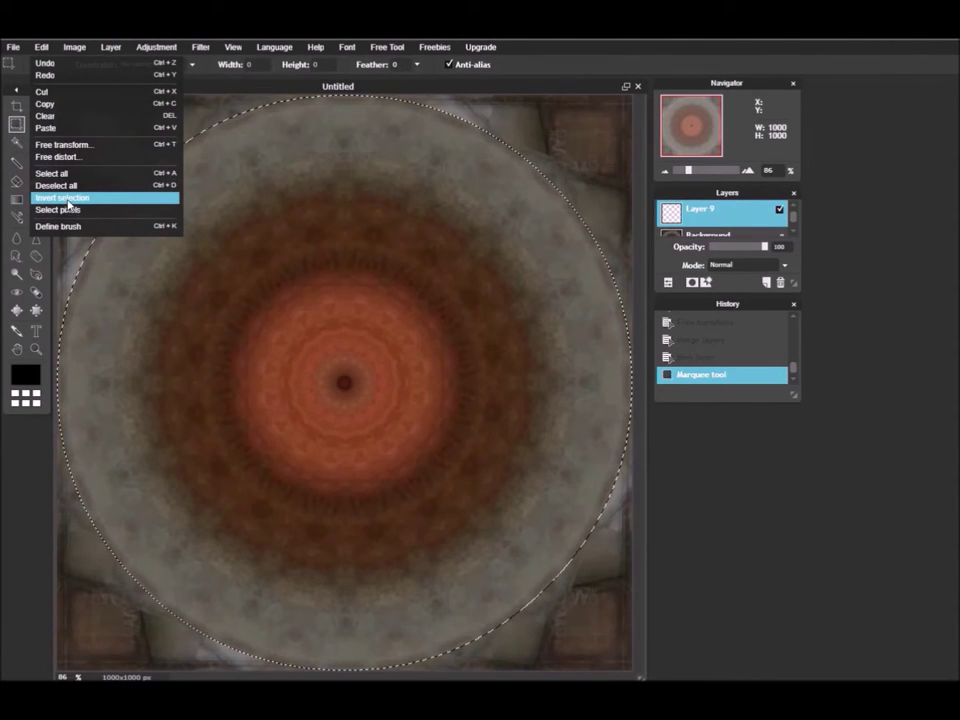
click(68, 200)
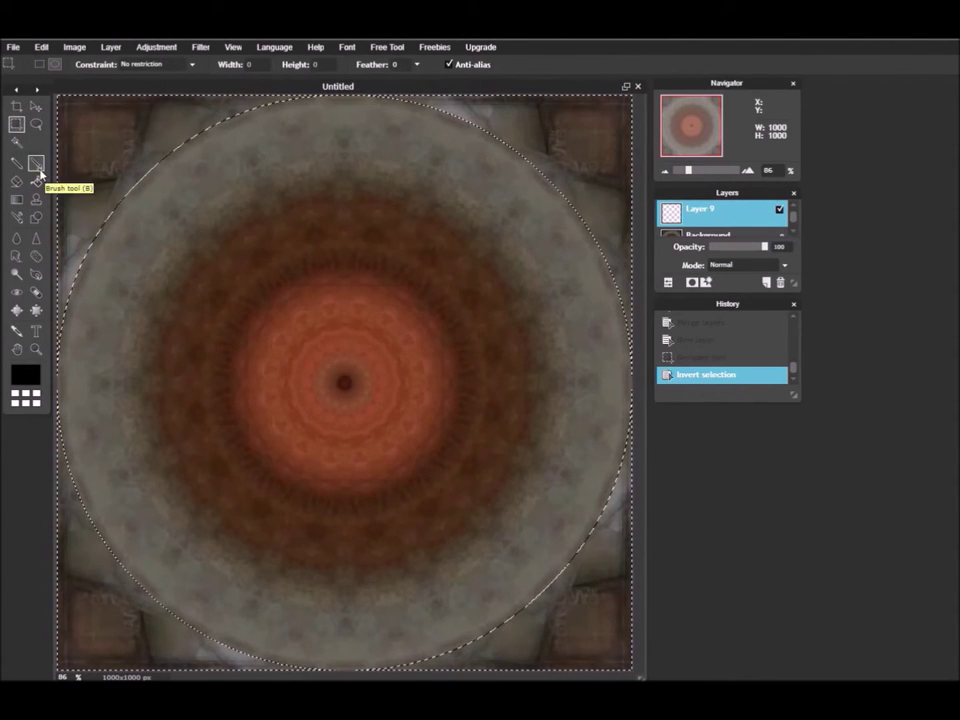
- Paint black outside the circle with a 200 px brush
click(36, 164)
click(80, 65)
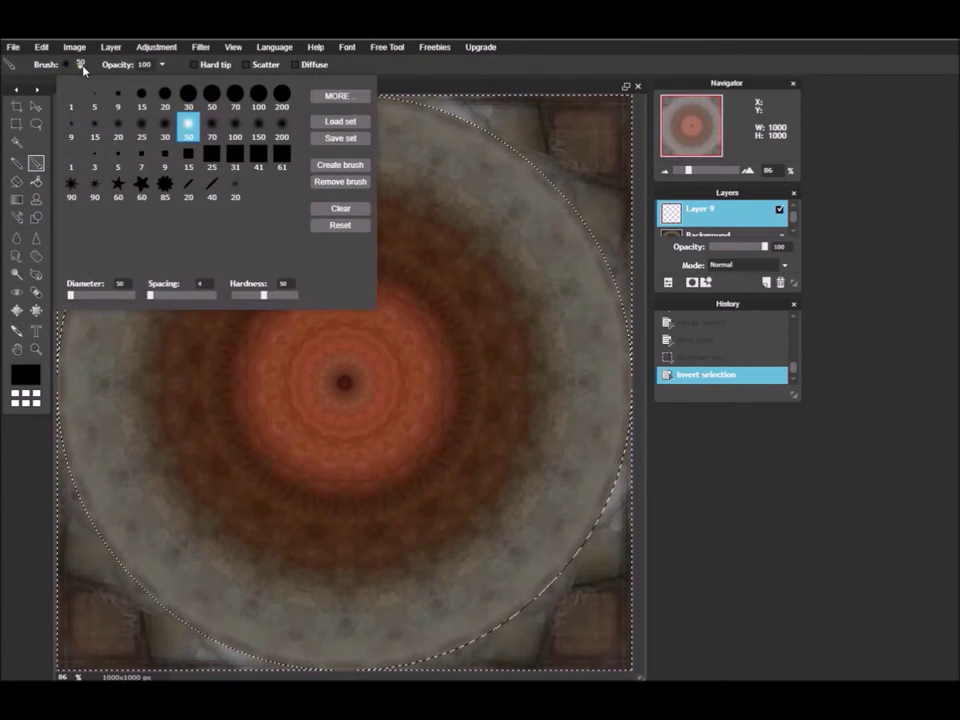
click(282, 93)
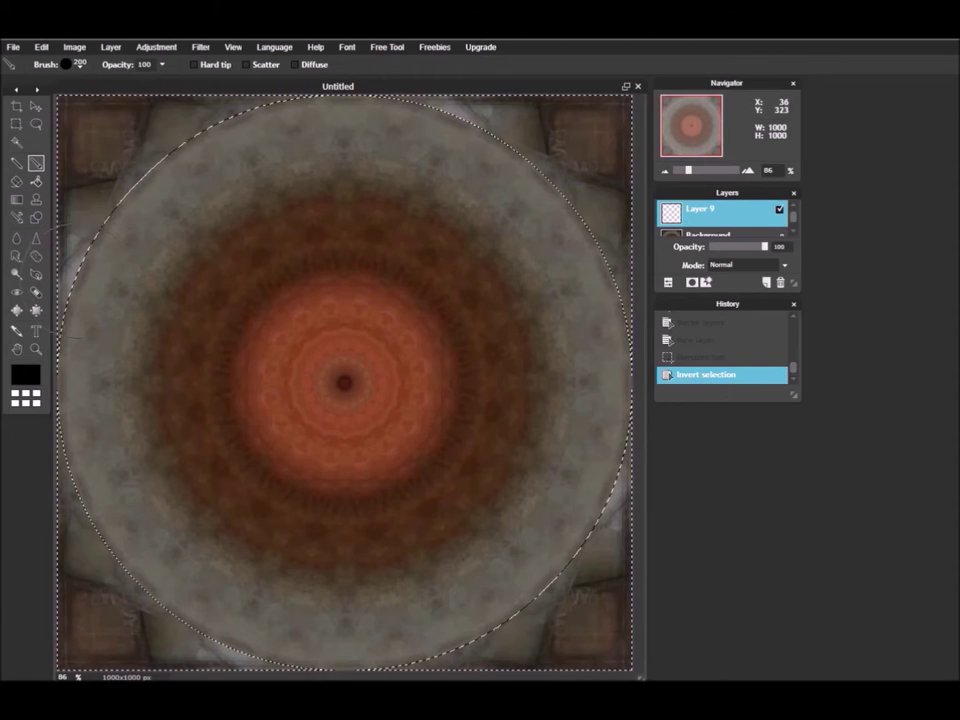
click(78, 282)
mouse_move(62, 387)
mouse_down()
mouse_move(319, 660)
mouse_move(605, 497)
mouse_move(625, 440)
mouse_move(606, 128)
mouse_move(560, 174)
mouse_move(488, 108)
mouse_move(131, 105)
mouse_move(103, 234)
mouse_move(86, 129)
mouse_up()
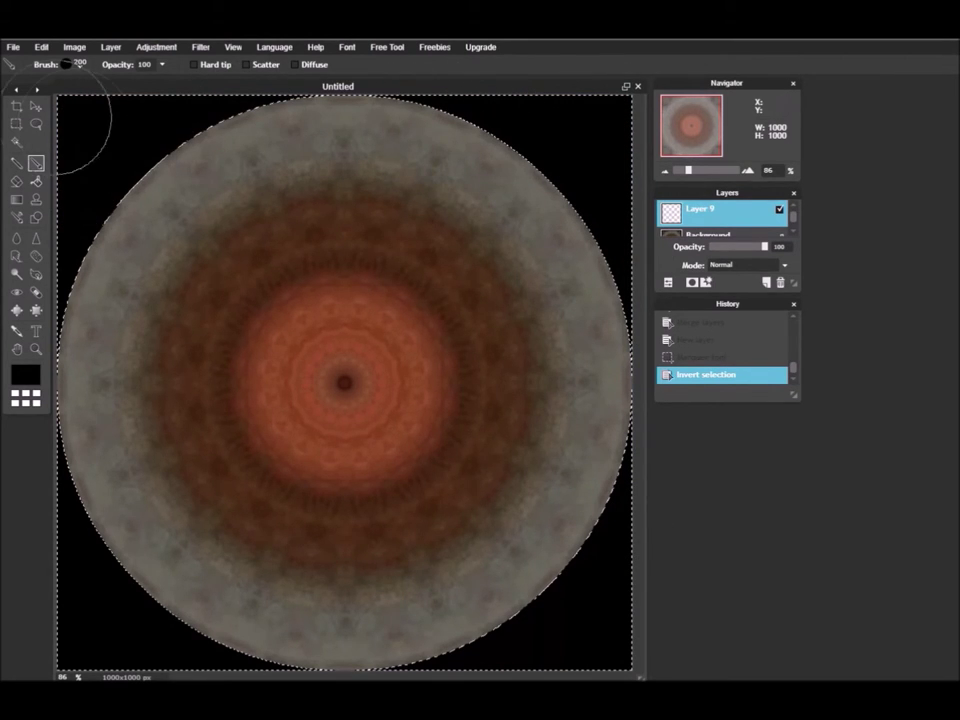
click(16, 105)
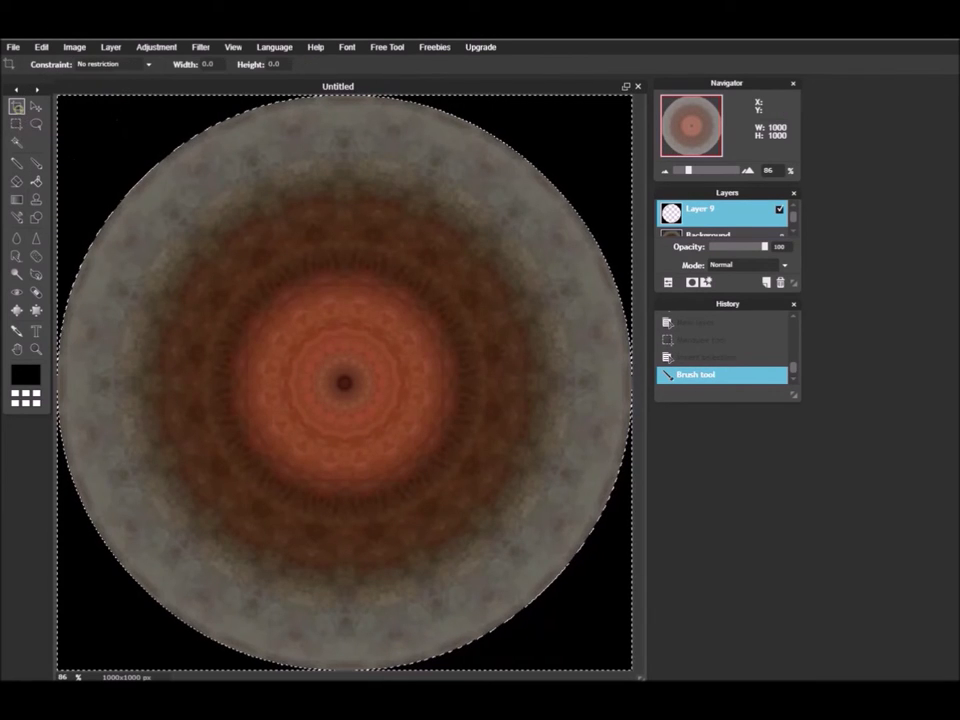
- Deselect, blur Layer 9's black surround with Gaussian blur amount 50, then select the Background layer
click(193, 195)
click(232, 47)
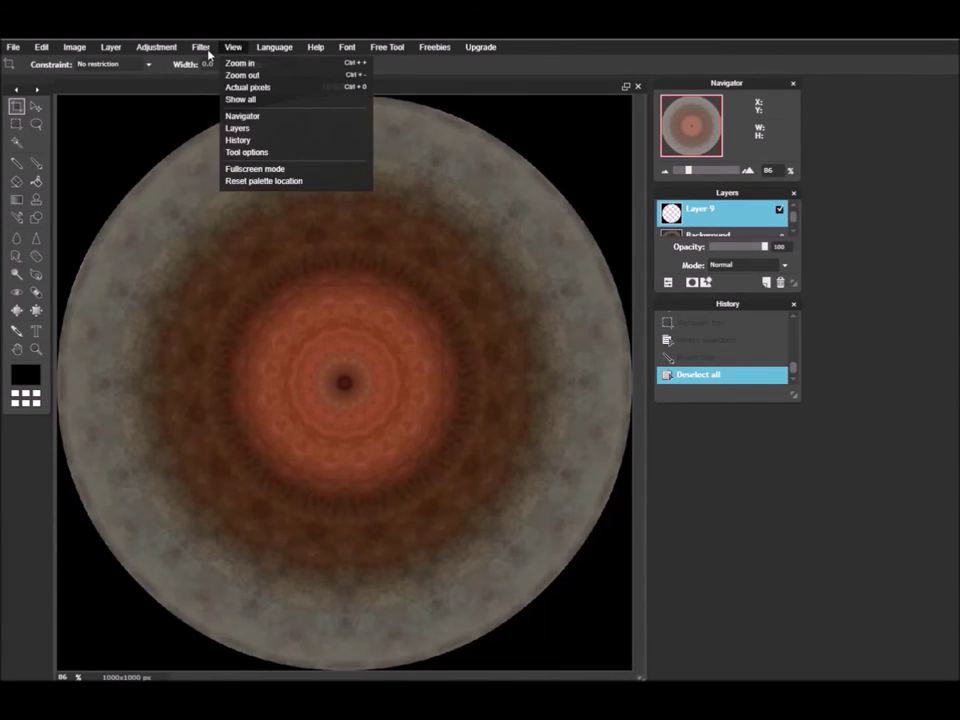
click(214, 88)
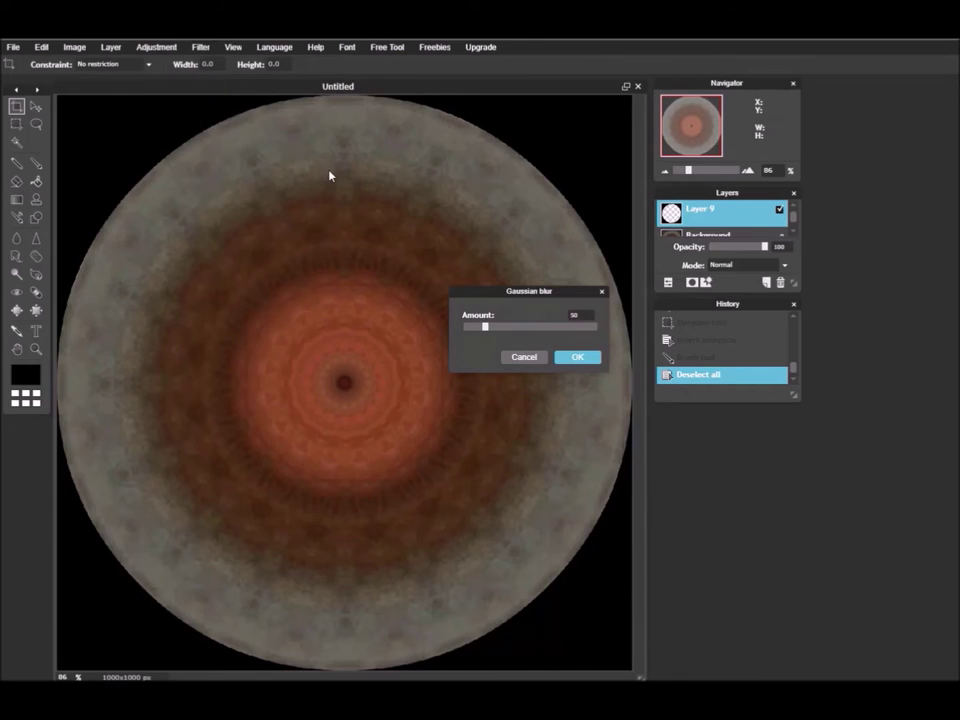
click(575, 357)
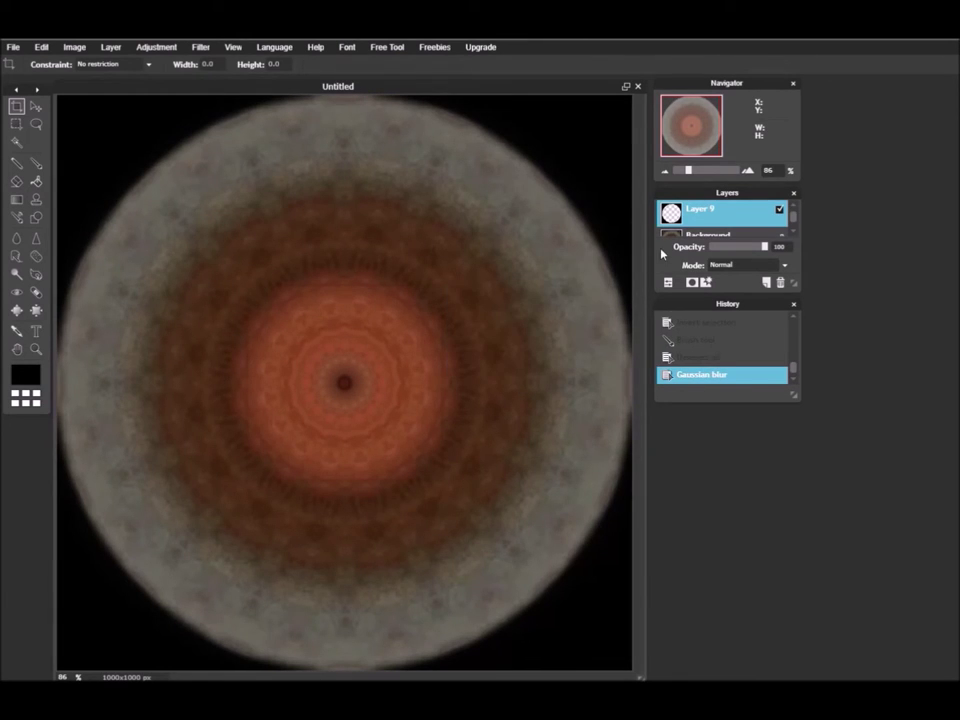
click(688, 237)
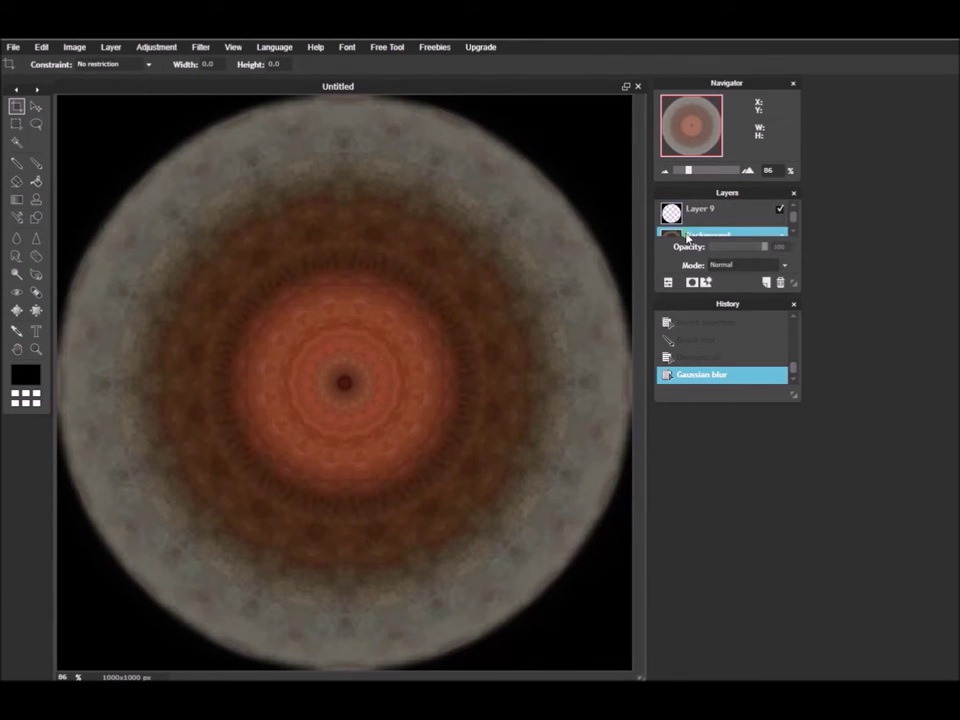
click(155, 47)
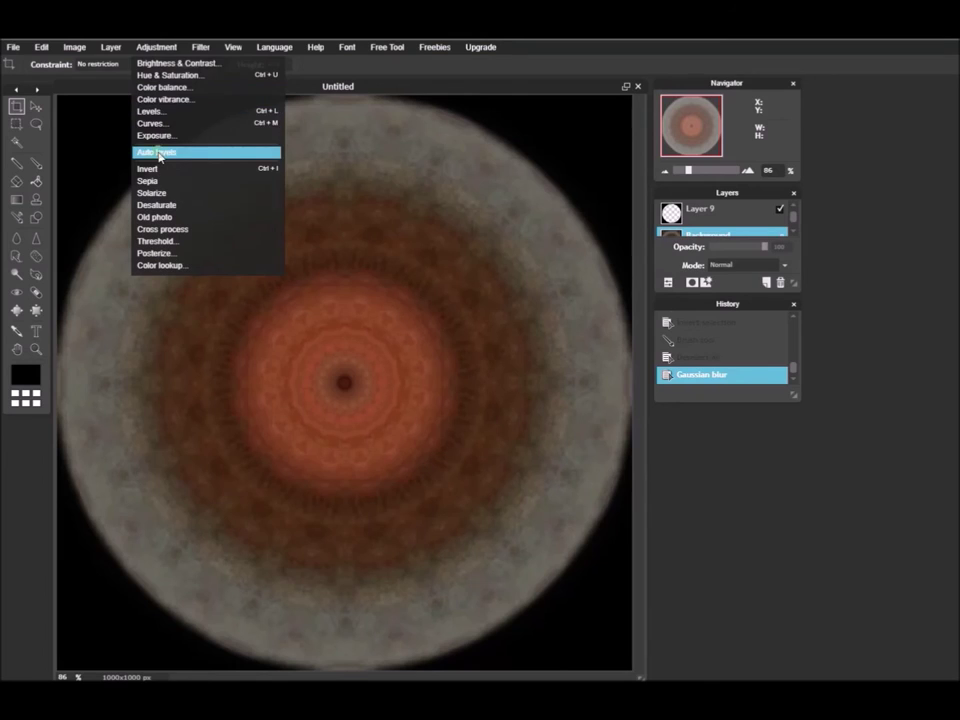